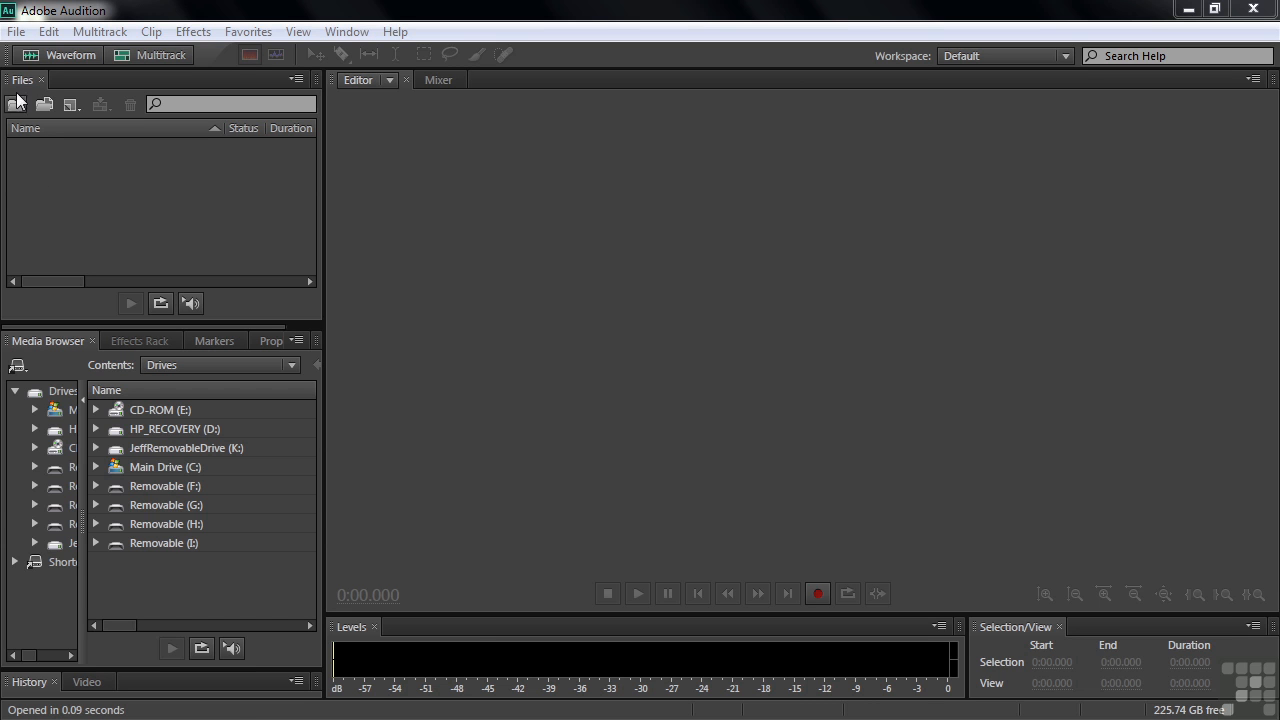
pyautogui.click(16, 32)
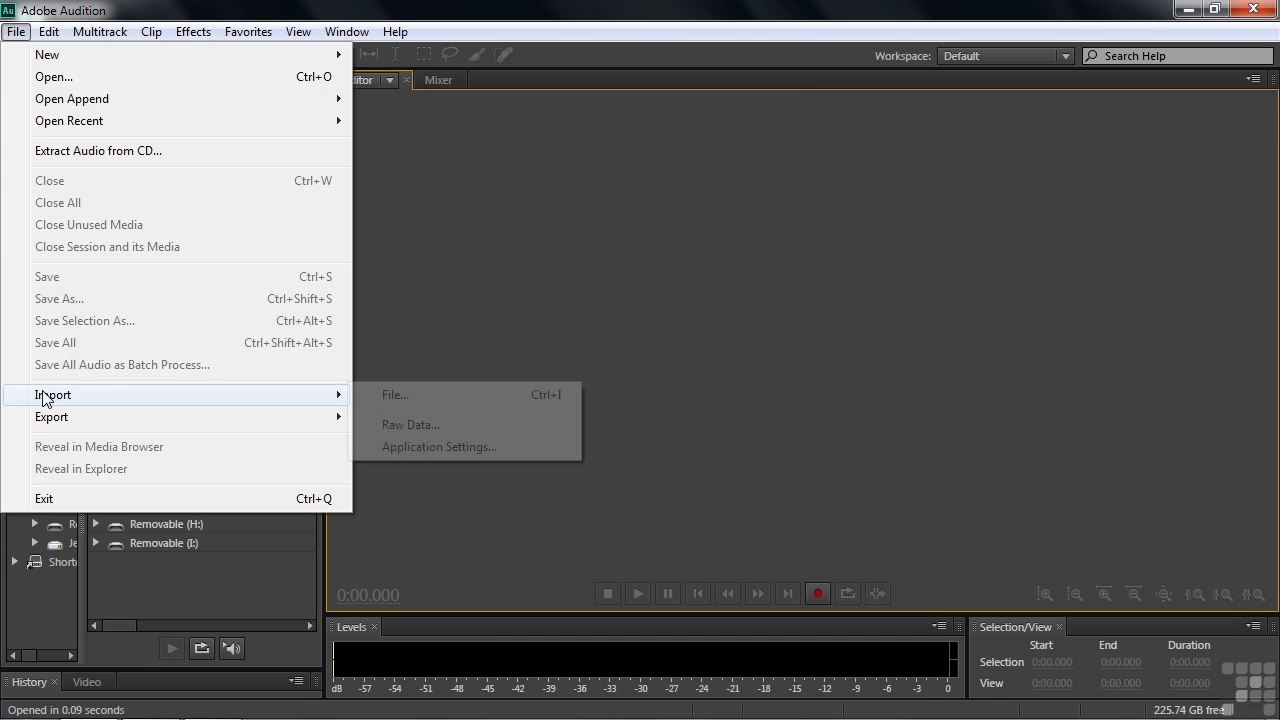
pyautogui.moveTo(57, 103)
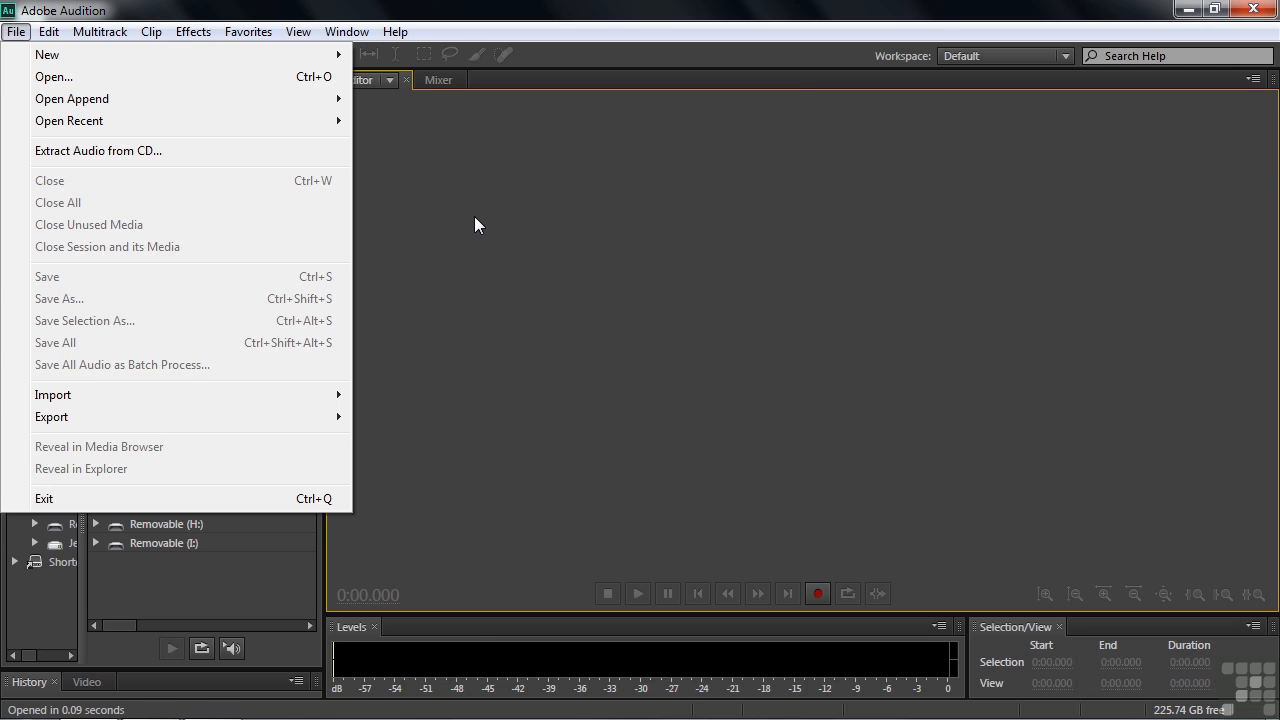
pyautogui.moveTo(127, 398)
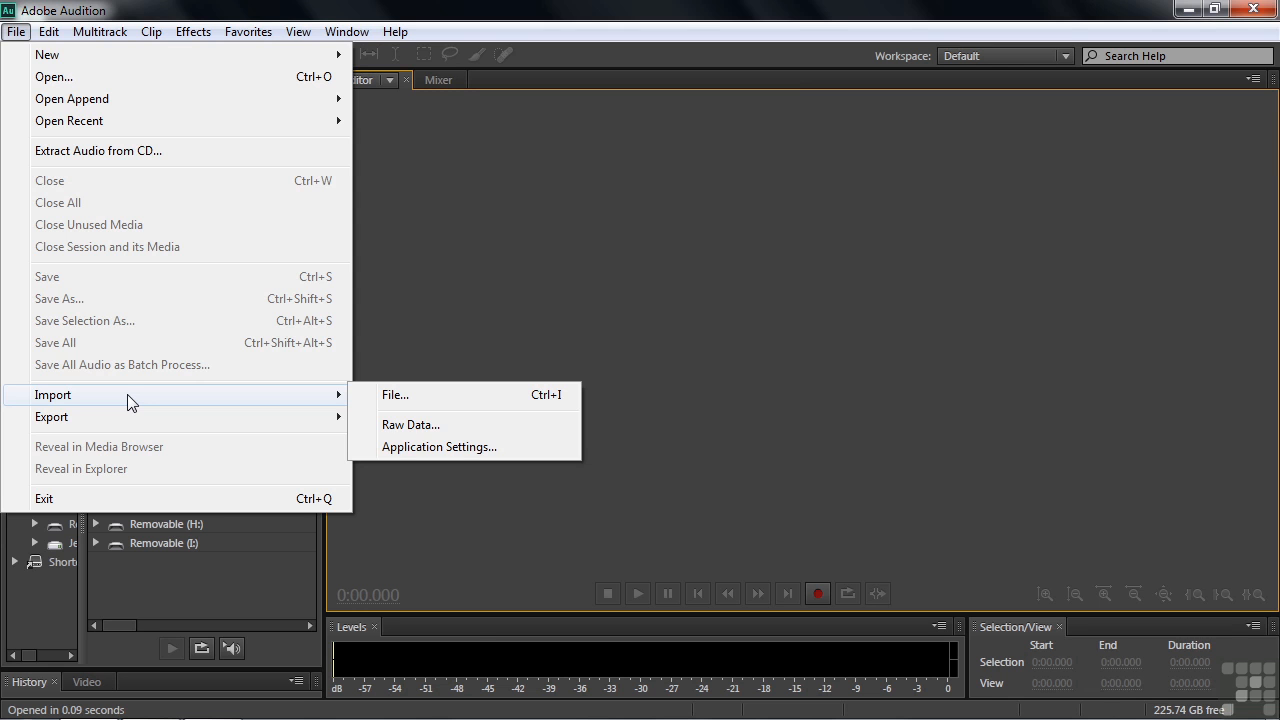
pyautogui.click(513, 296)
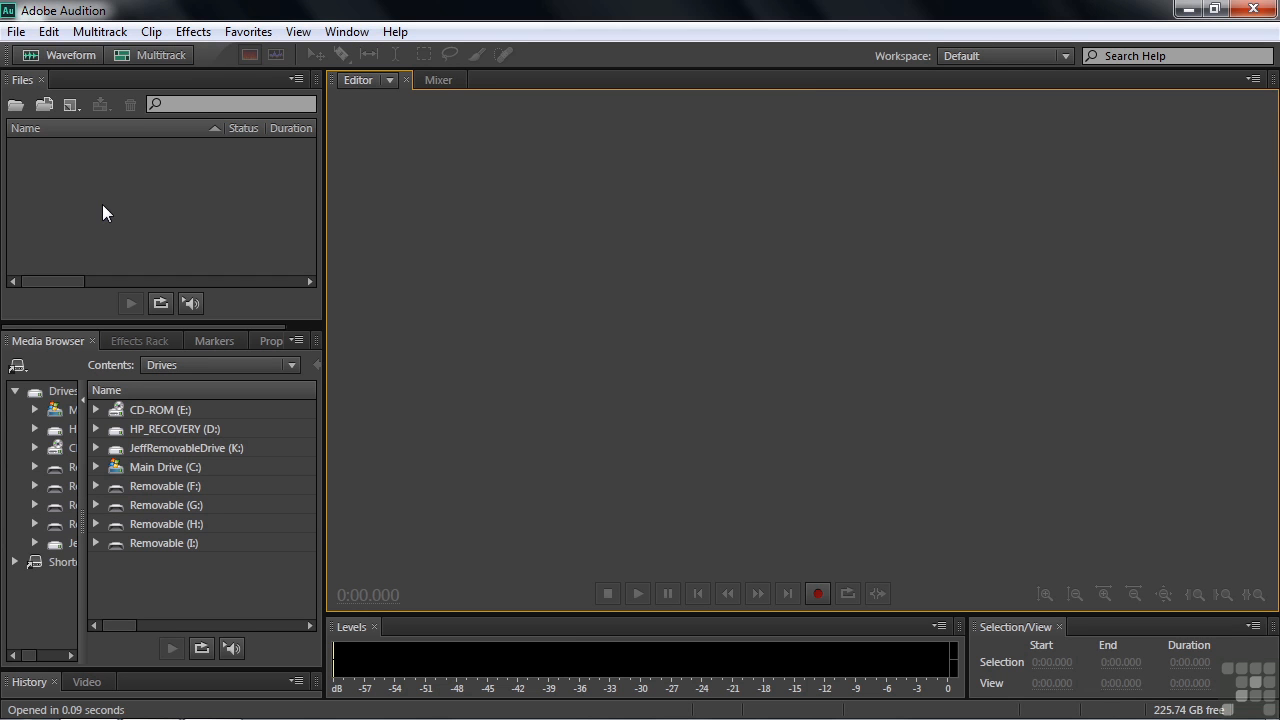
# Import the audio file a440-organ-chords.wav from the demo files folder inside Working Files.
pyautogui.click(15, 32)
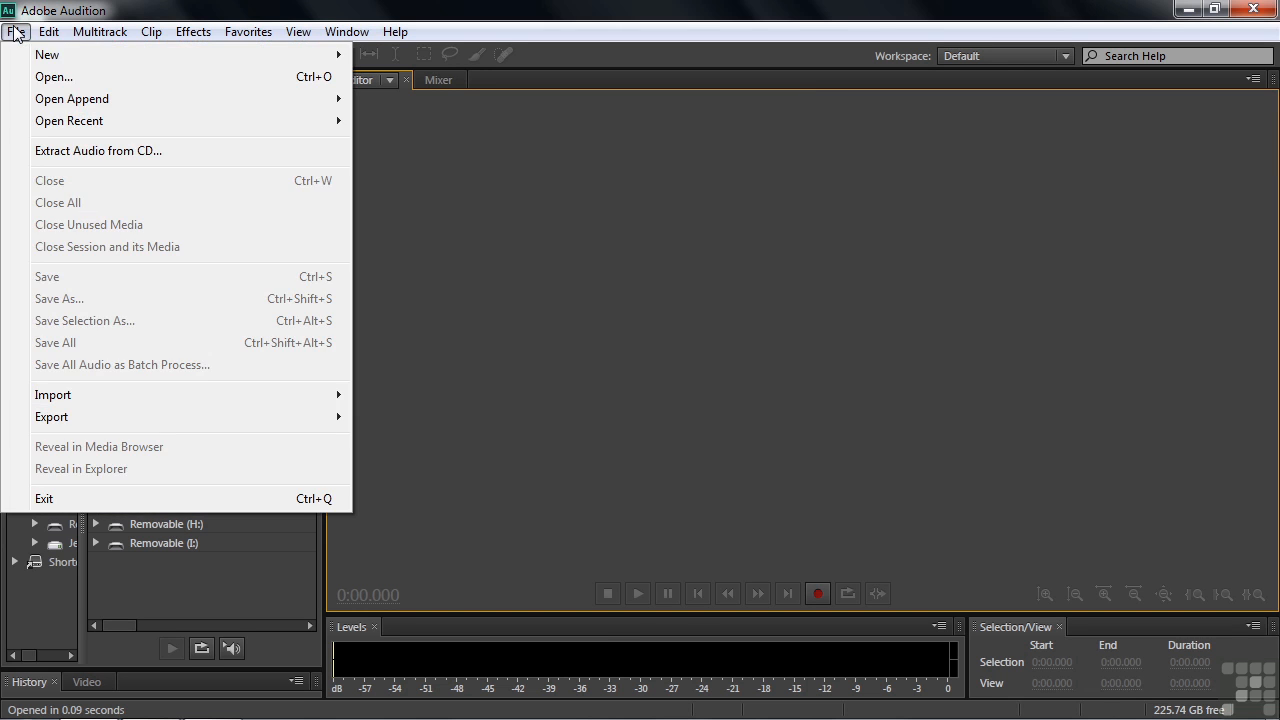
pyautogui.moveTo(95, 397)
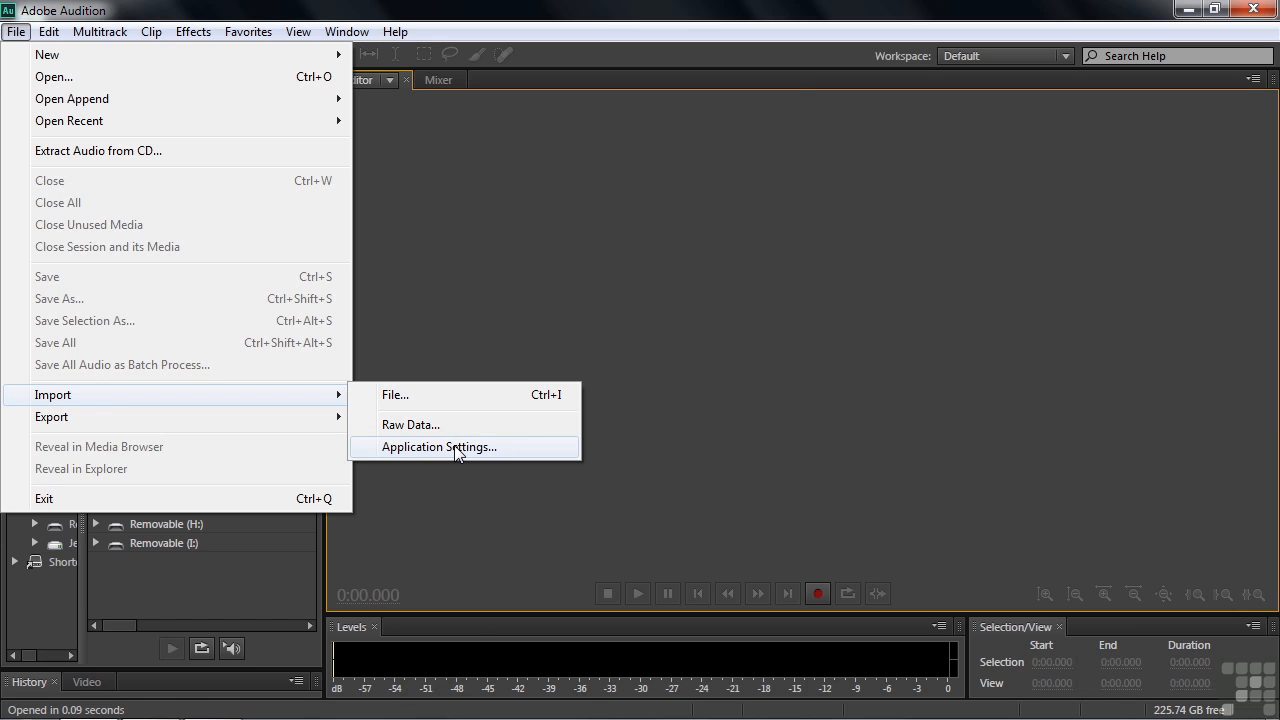
pyautogui.click(388, 398)
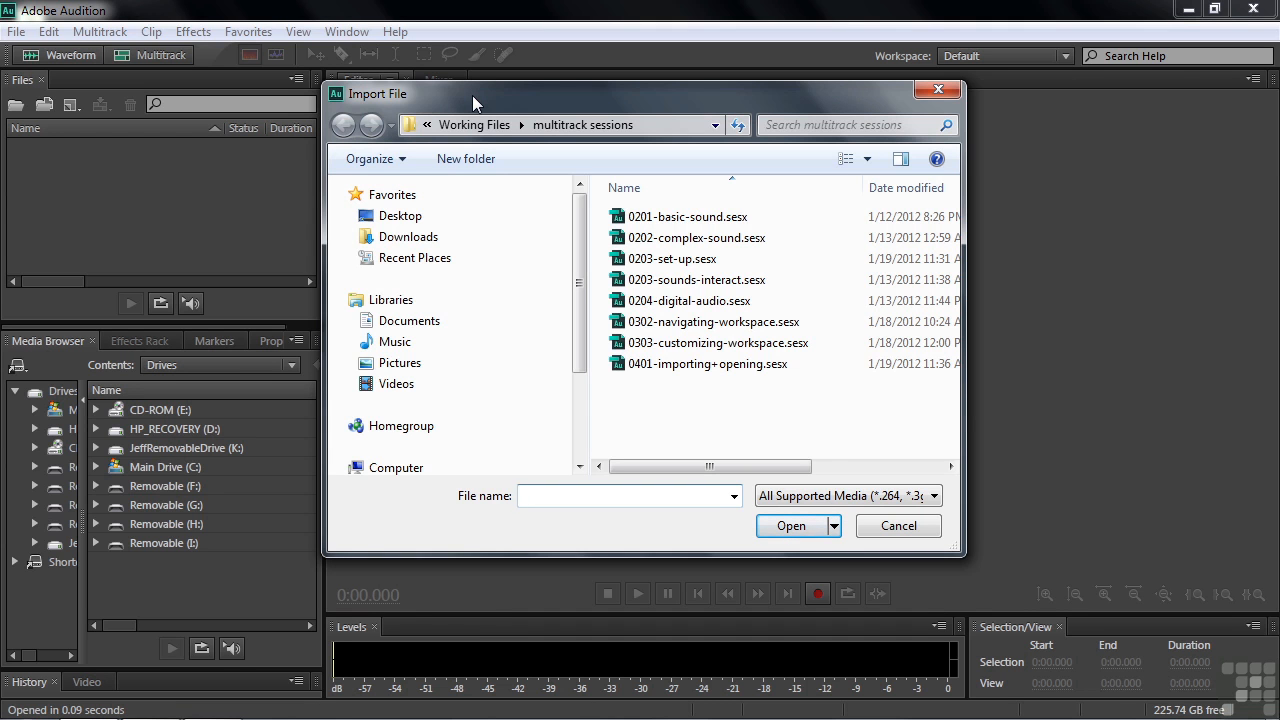
pyautogui.click(474, 125)
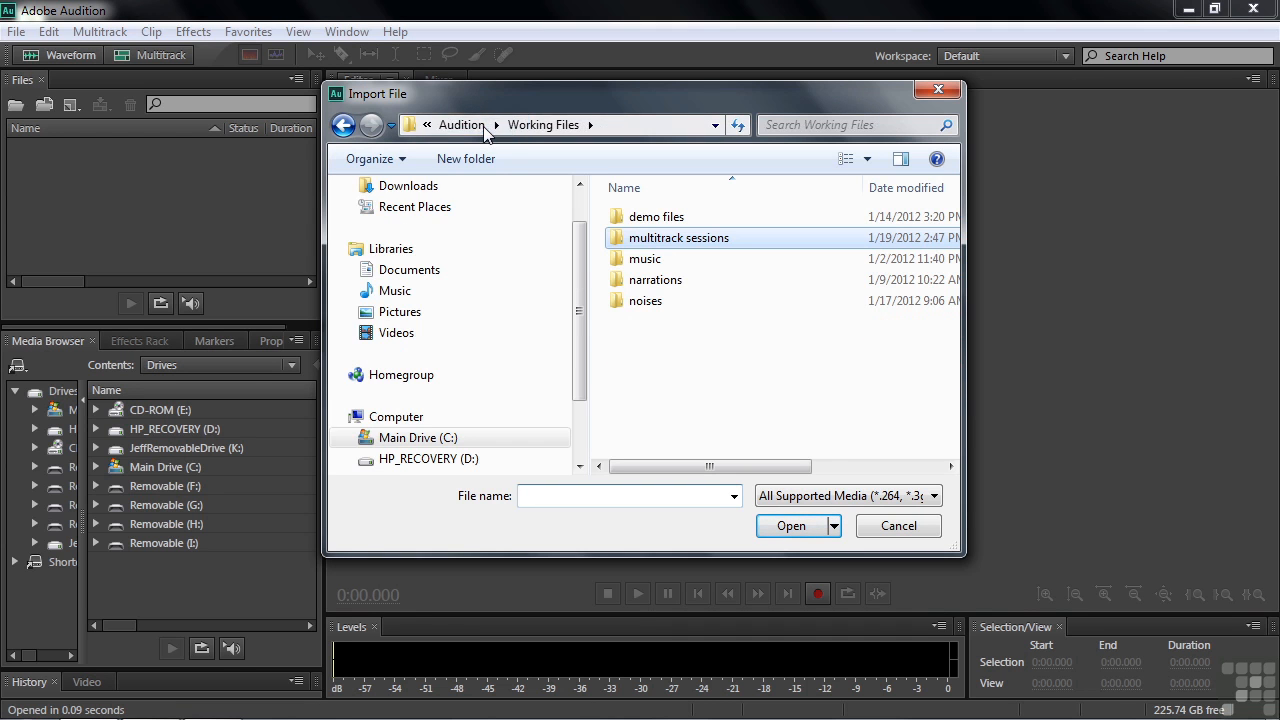
pyautogui.doubleClick(643, 218)
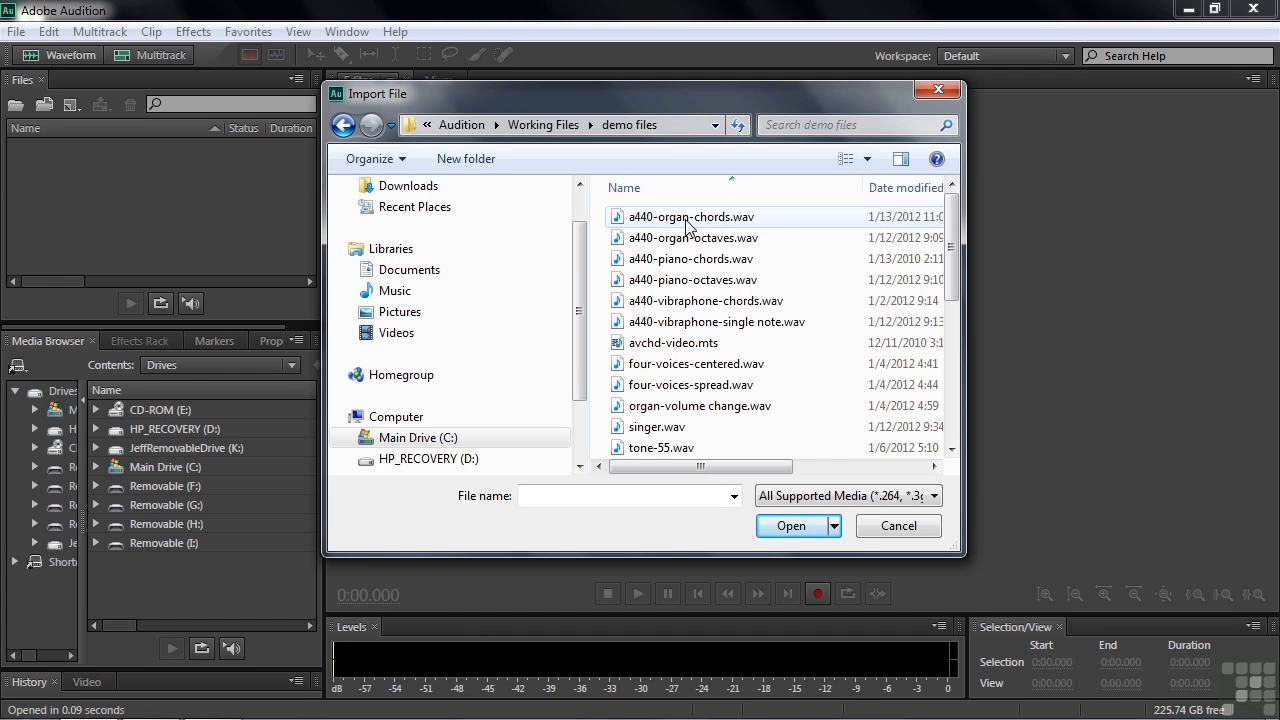
pyautogui.click(672, 222)
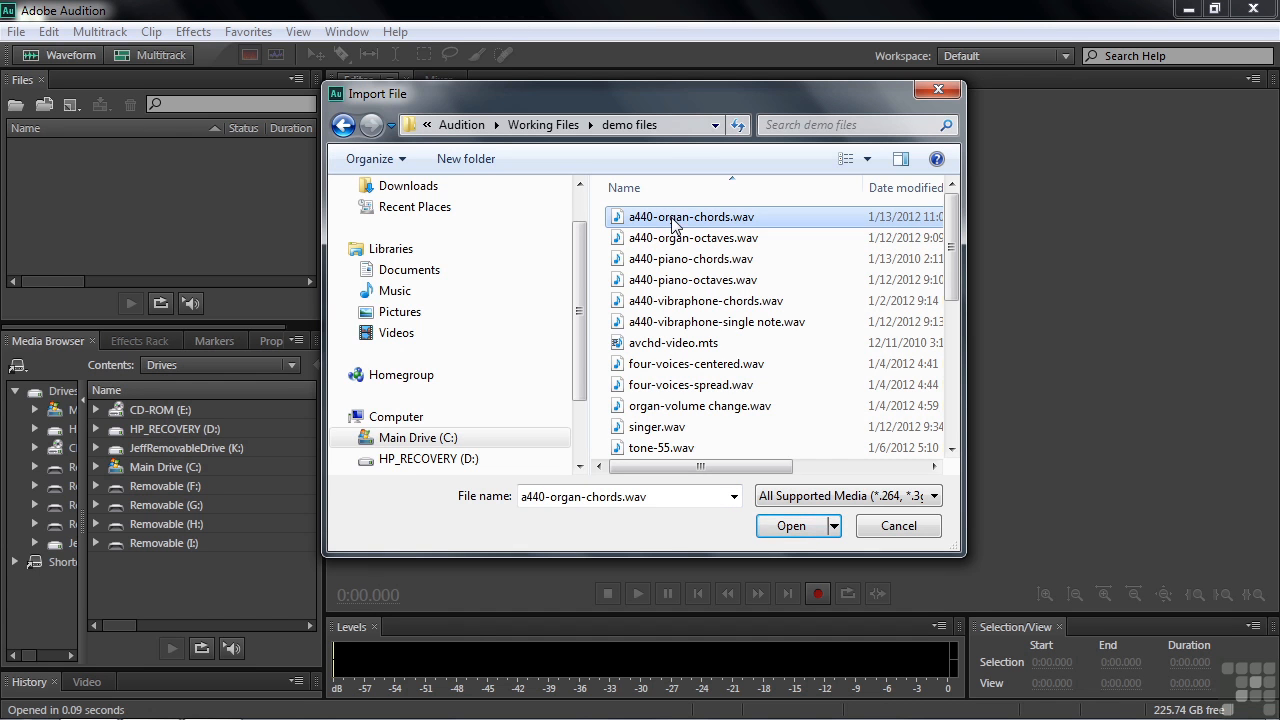
pyautogui.click(791, 527)
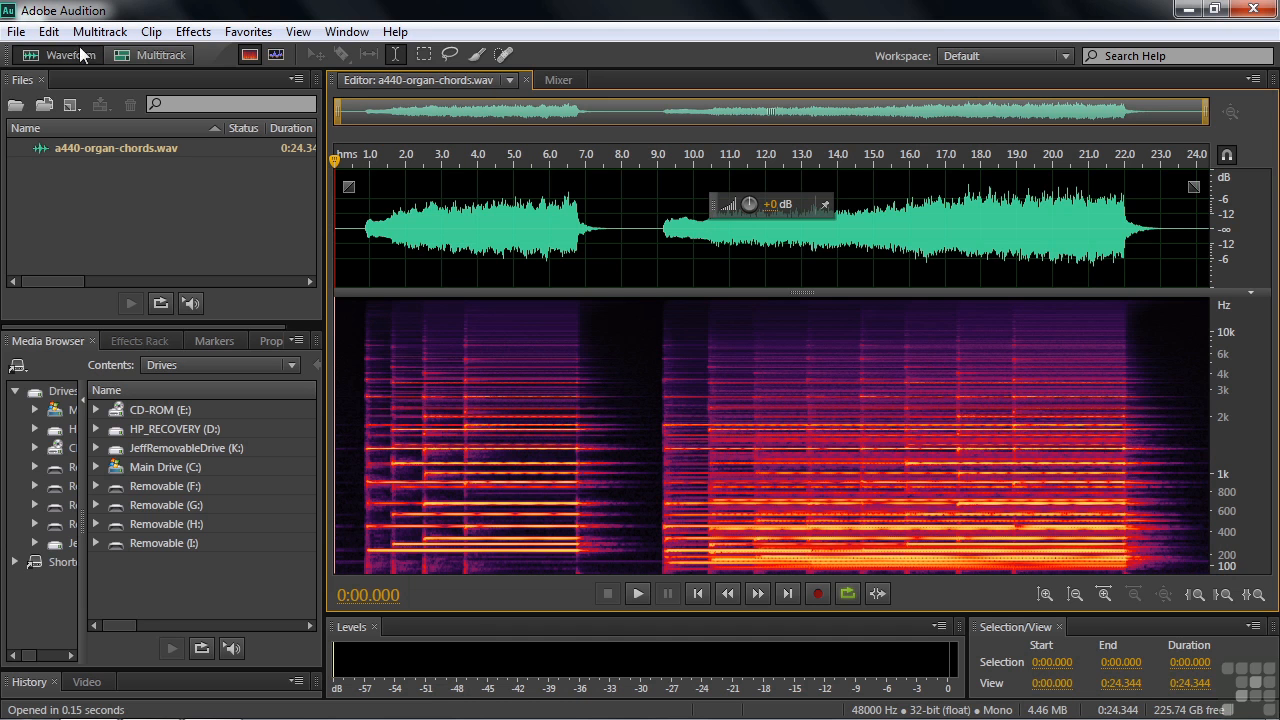
# Import a440-organ-octaves.wav from the demo files folder and show its waveform in the editor.
pyautogui.click(15, 32)
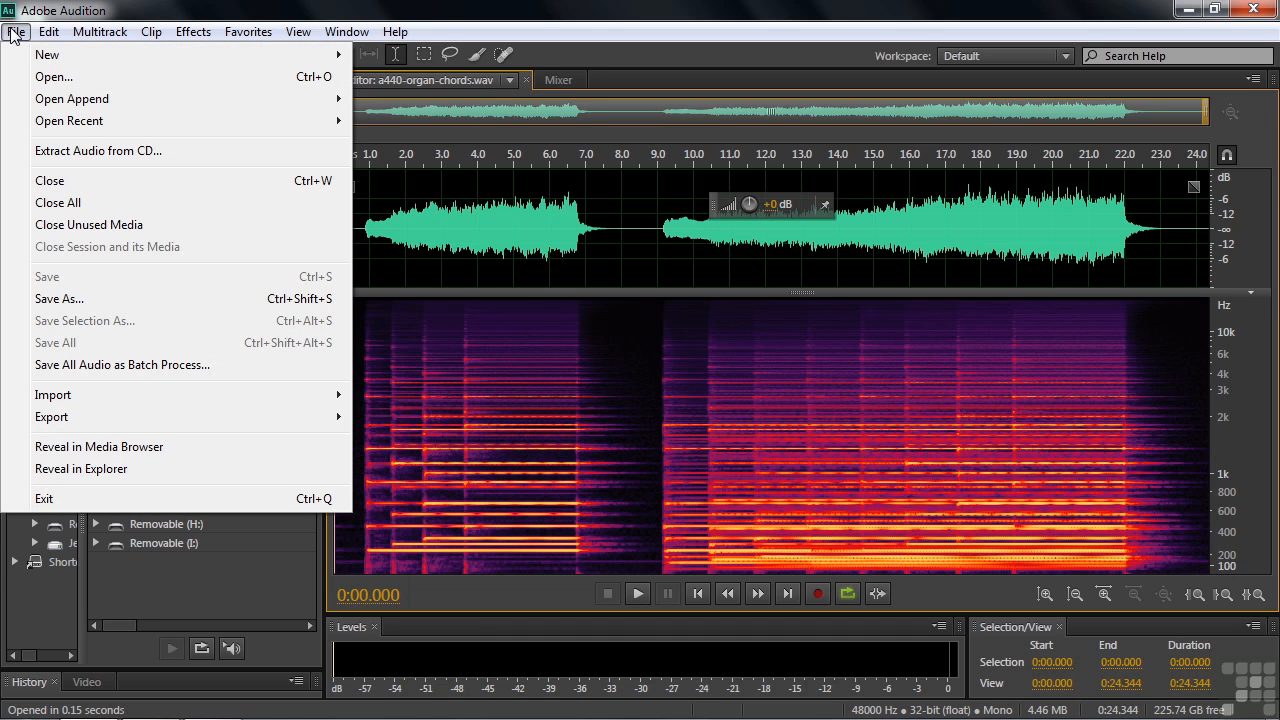
pyautogui.moveTo(70, 400)
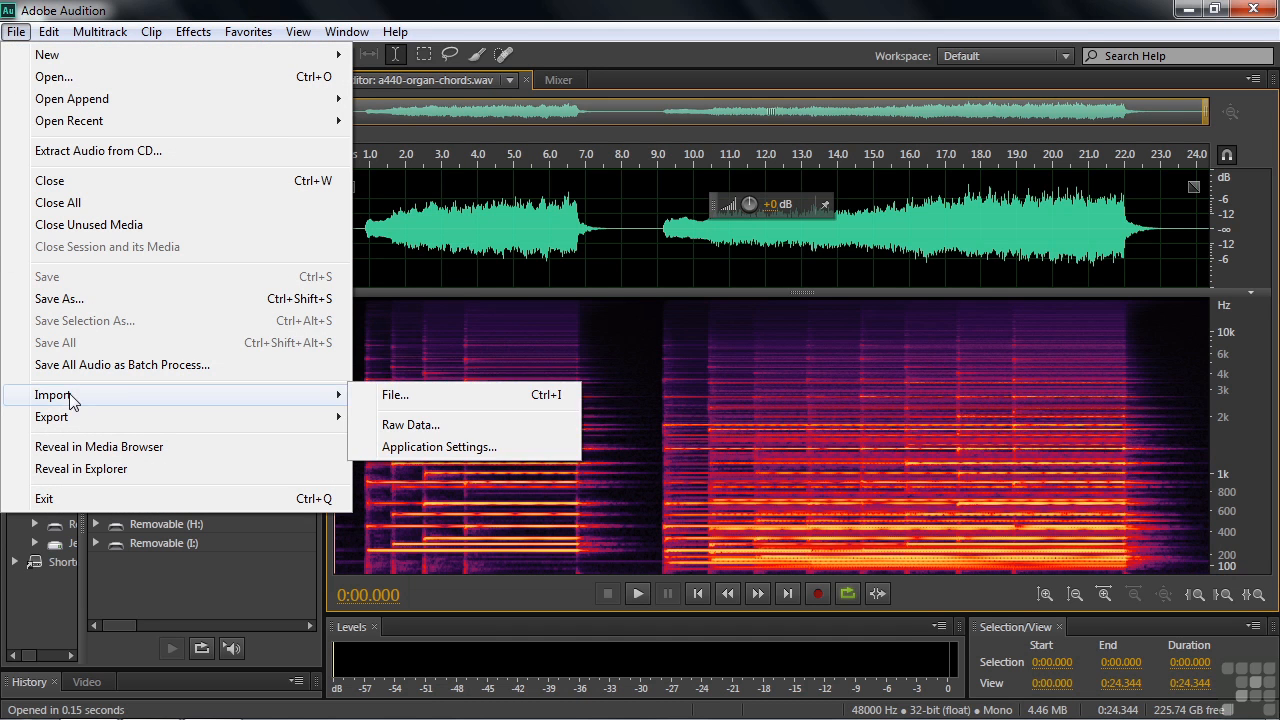
pyautogui.click(411, 396)
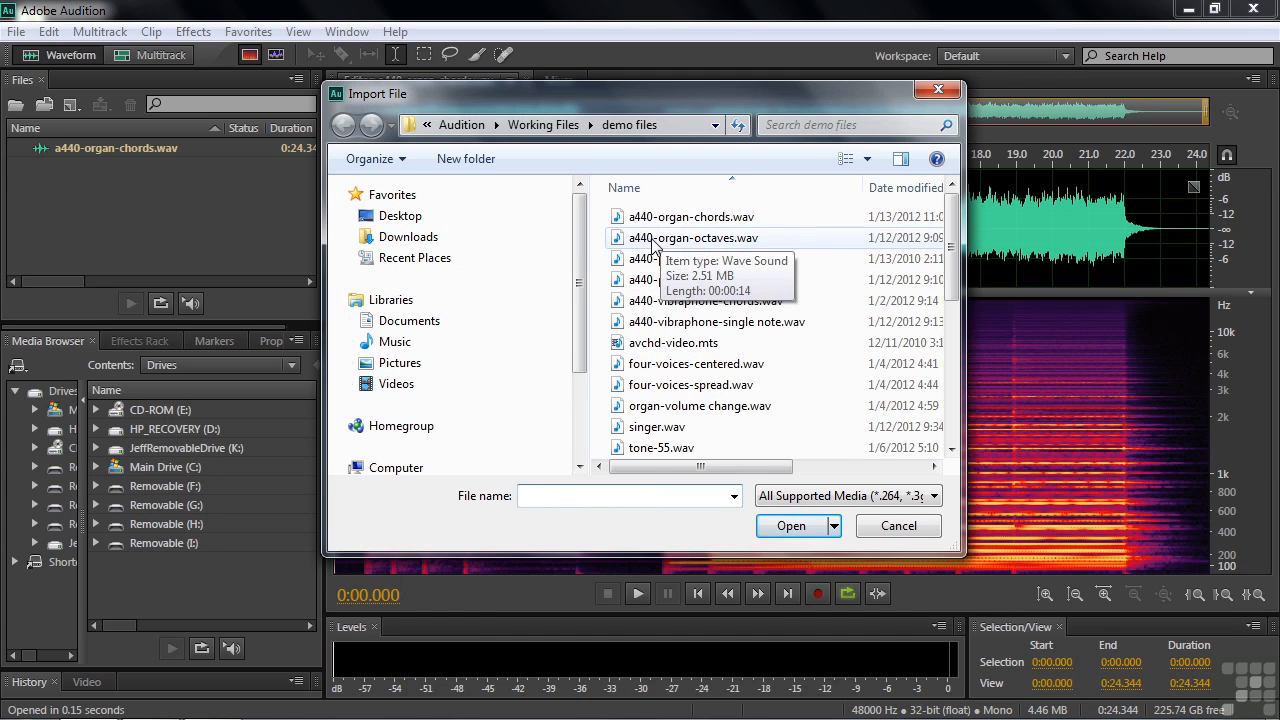
pyautogui.click(661, 243)
pyautogui.click(788, 526)
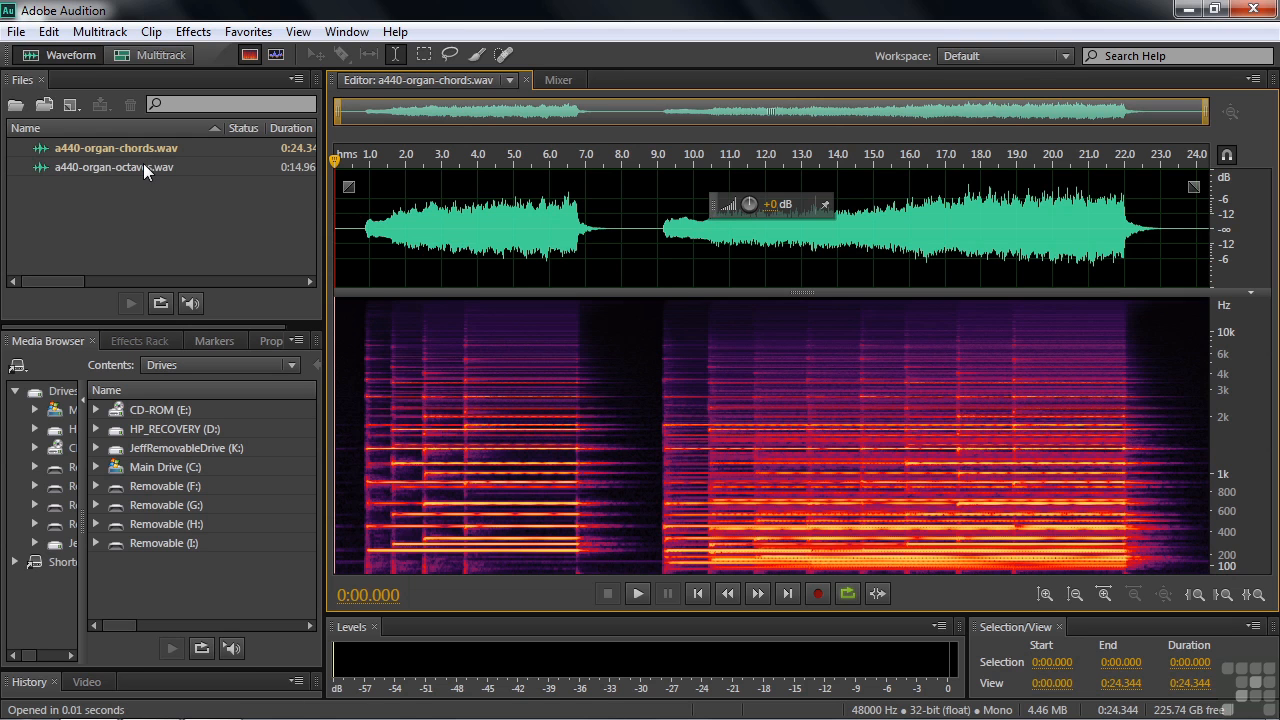
pyautogui.doubleClick(61, 166)
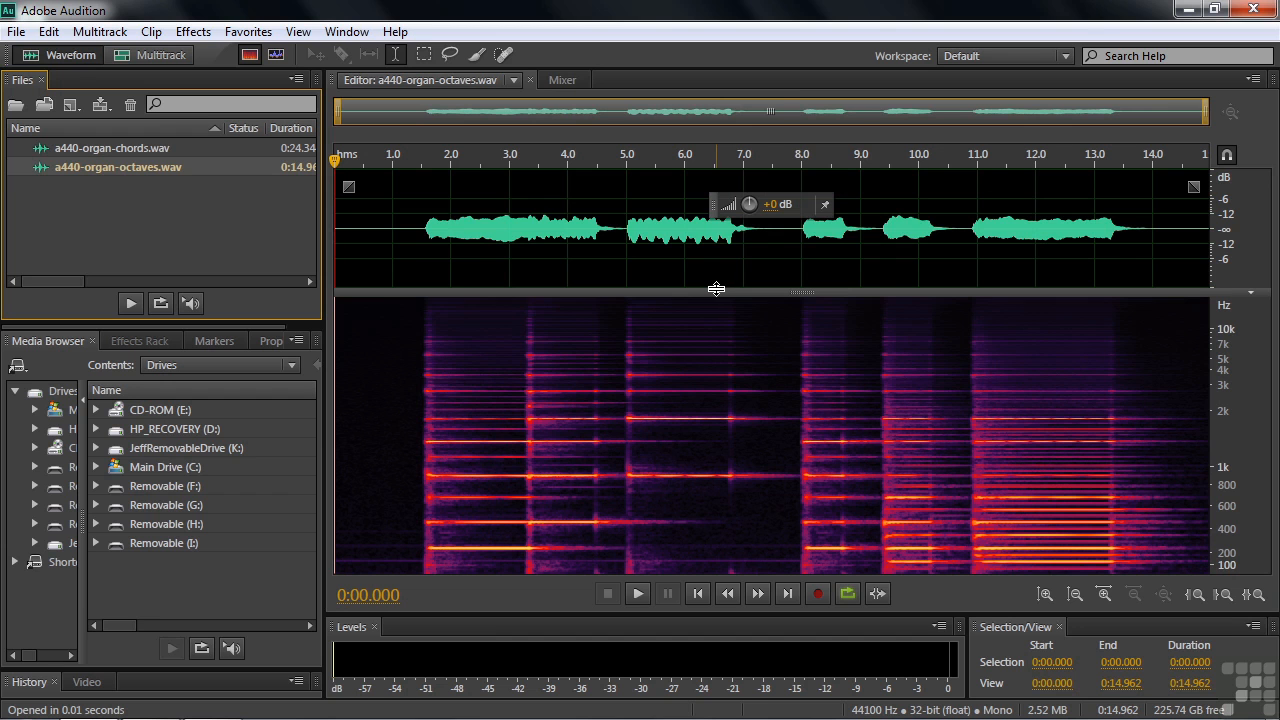
# Open a440-piano-chords.wav from the demo files folder directly in the waveform editor, using Open instead of Import.
pyautogui.click(16, 31)
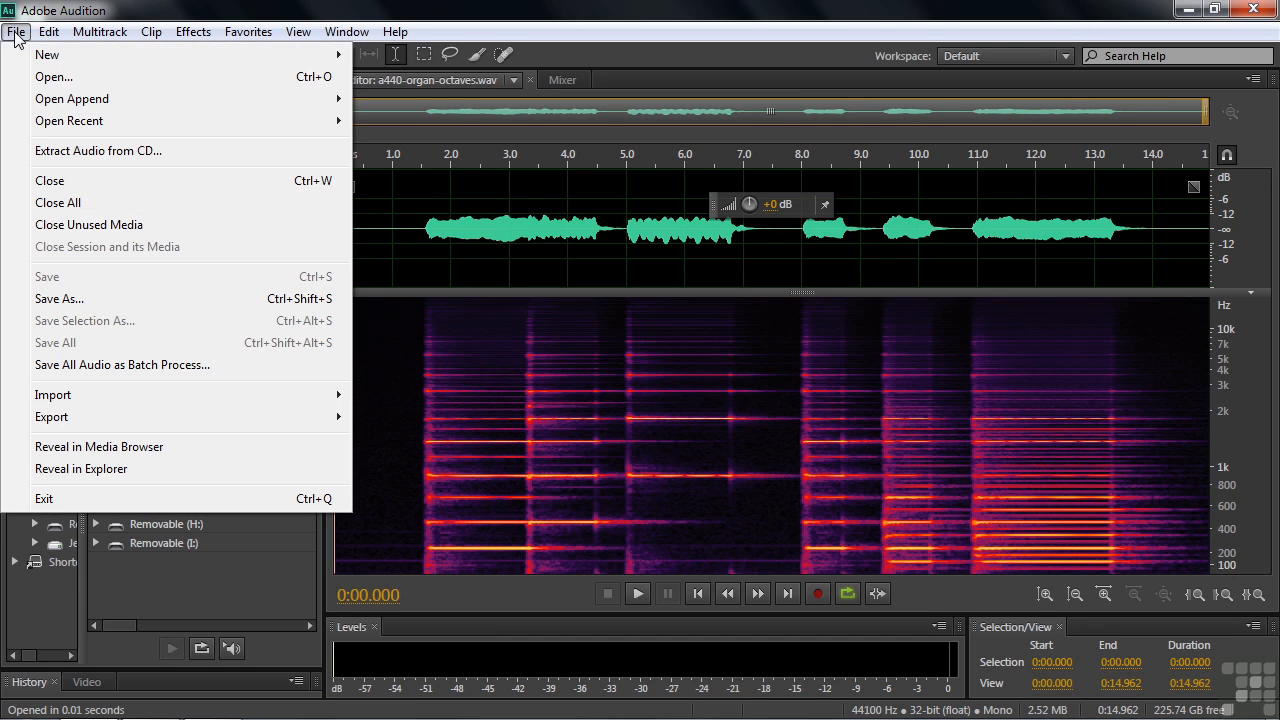
pyautogui.click(50, 78)
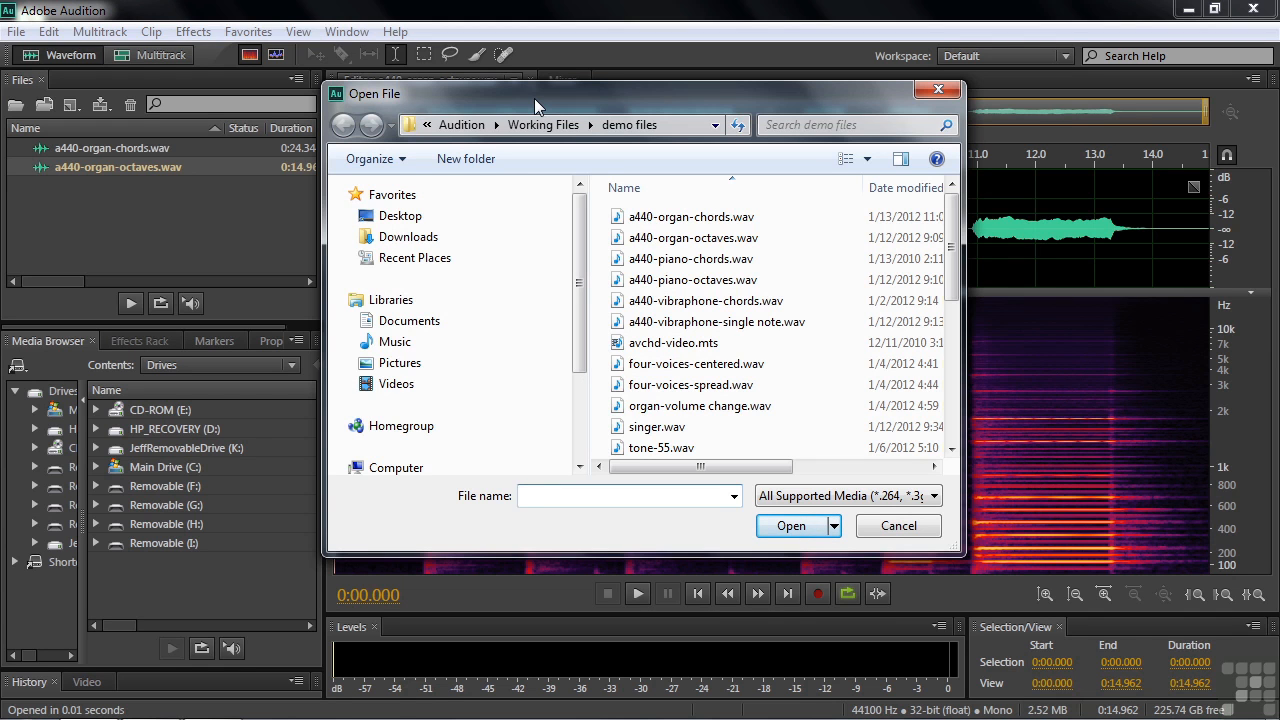
pyautogui.click(640, 268)
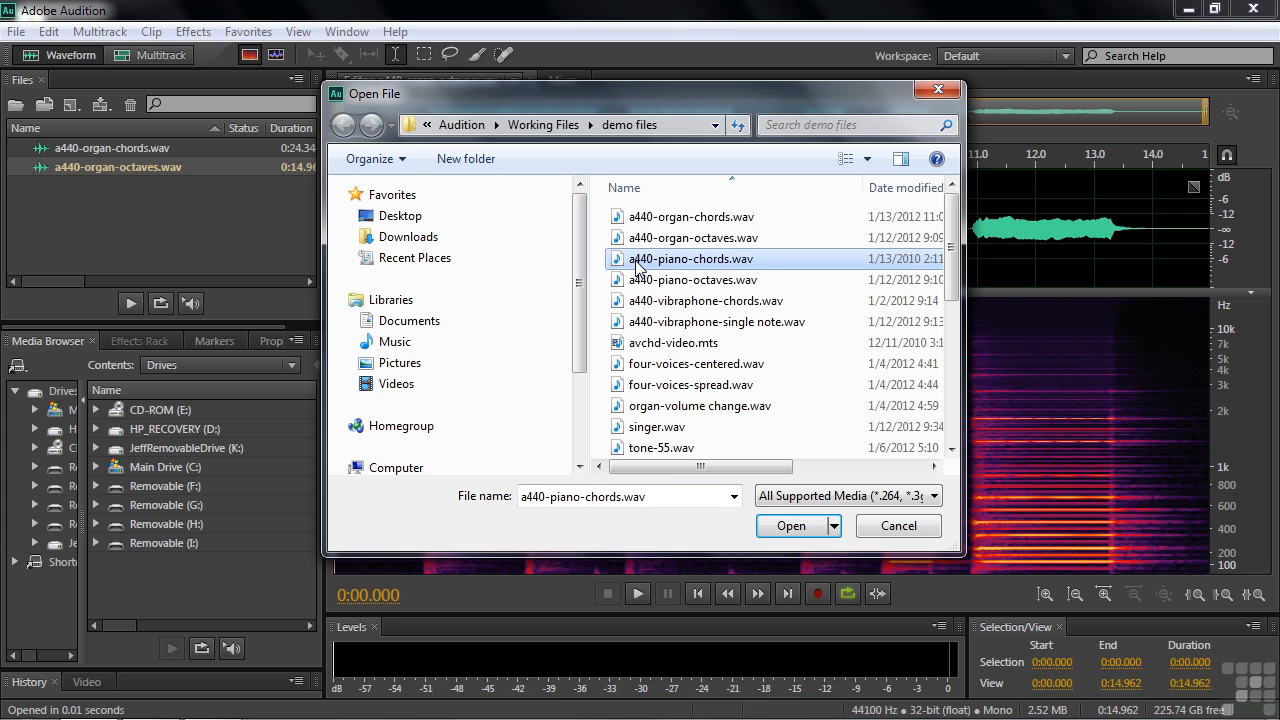
pyautogui.click(791, 526)
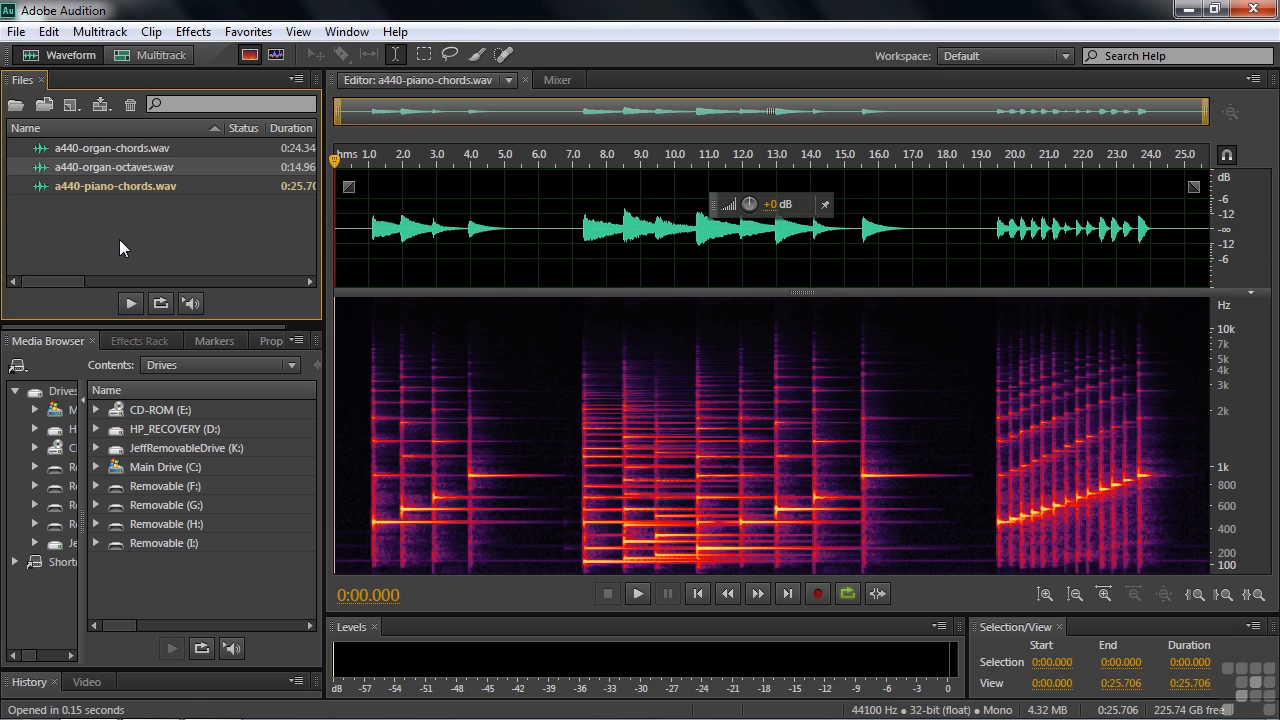
# Open the multitrack session 0401-importing+opening.sesx from the multitrack sessions folder inside Working Files.
pyautogui.click(16, 31)
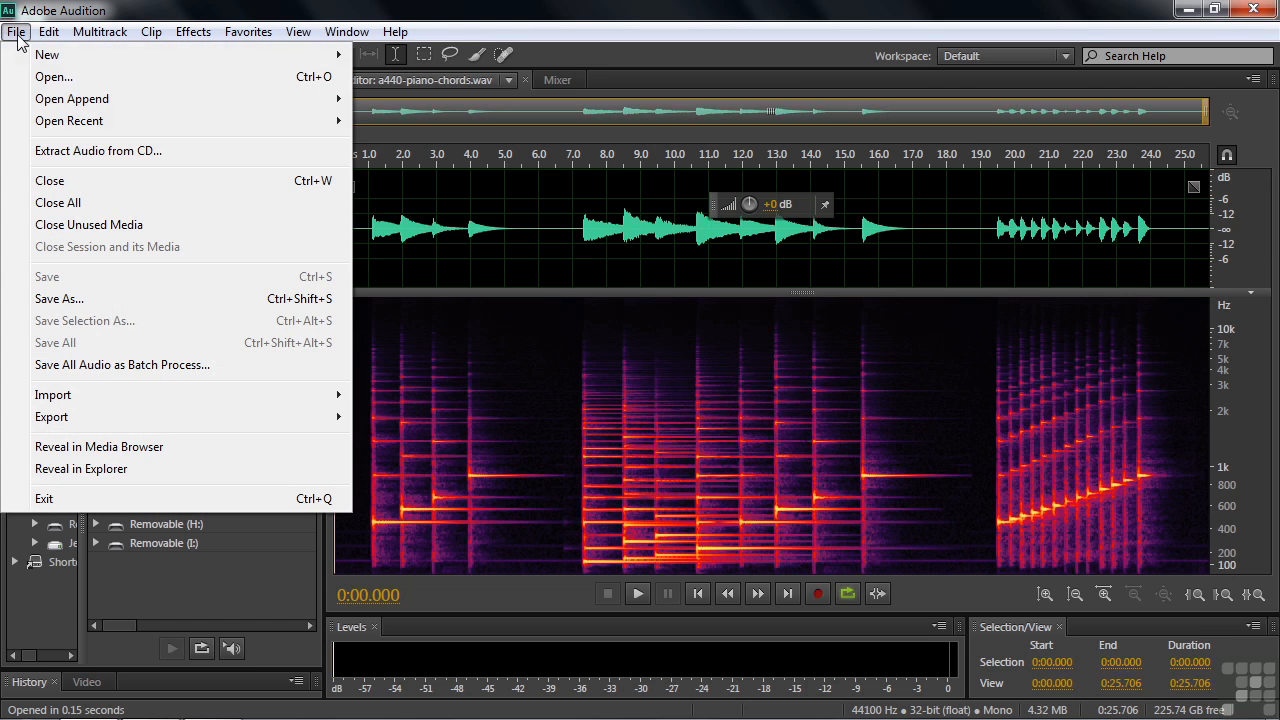
pyautogui.click(55, 77)
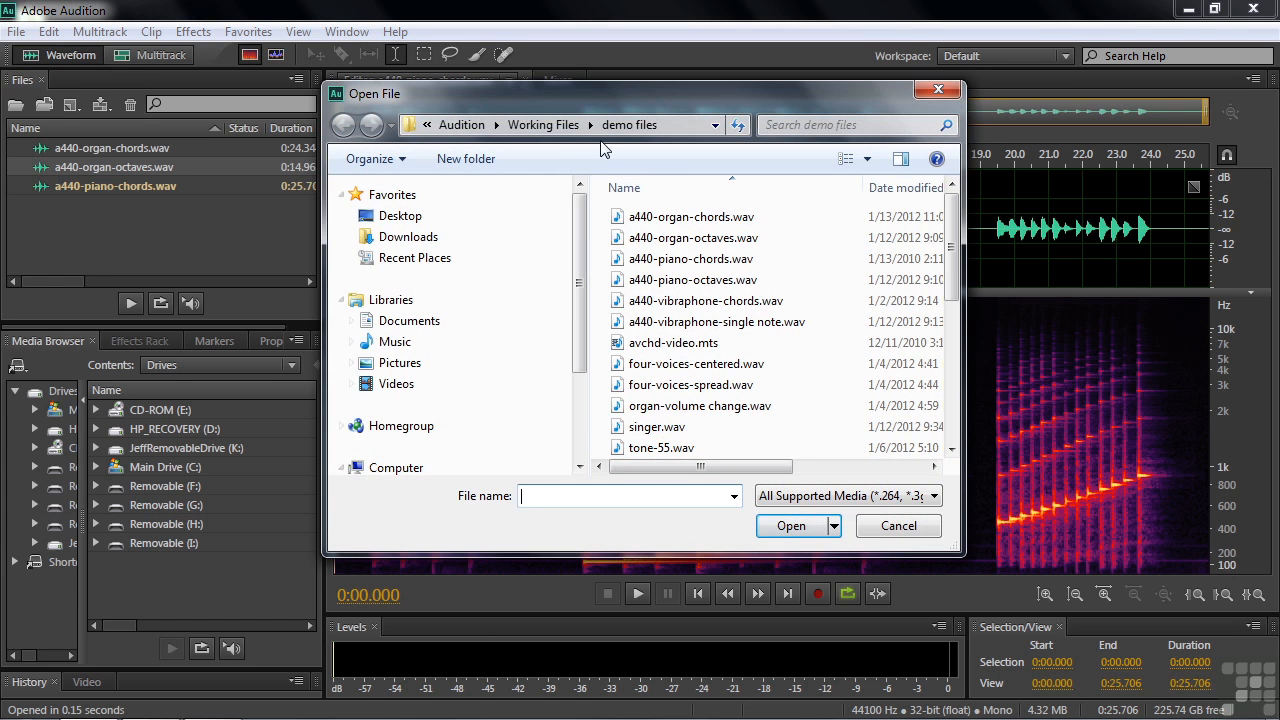
pyautogui.click(532, 126)
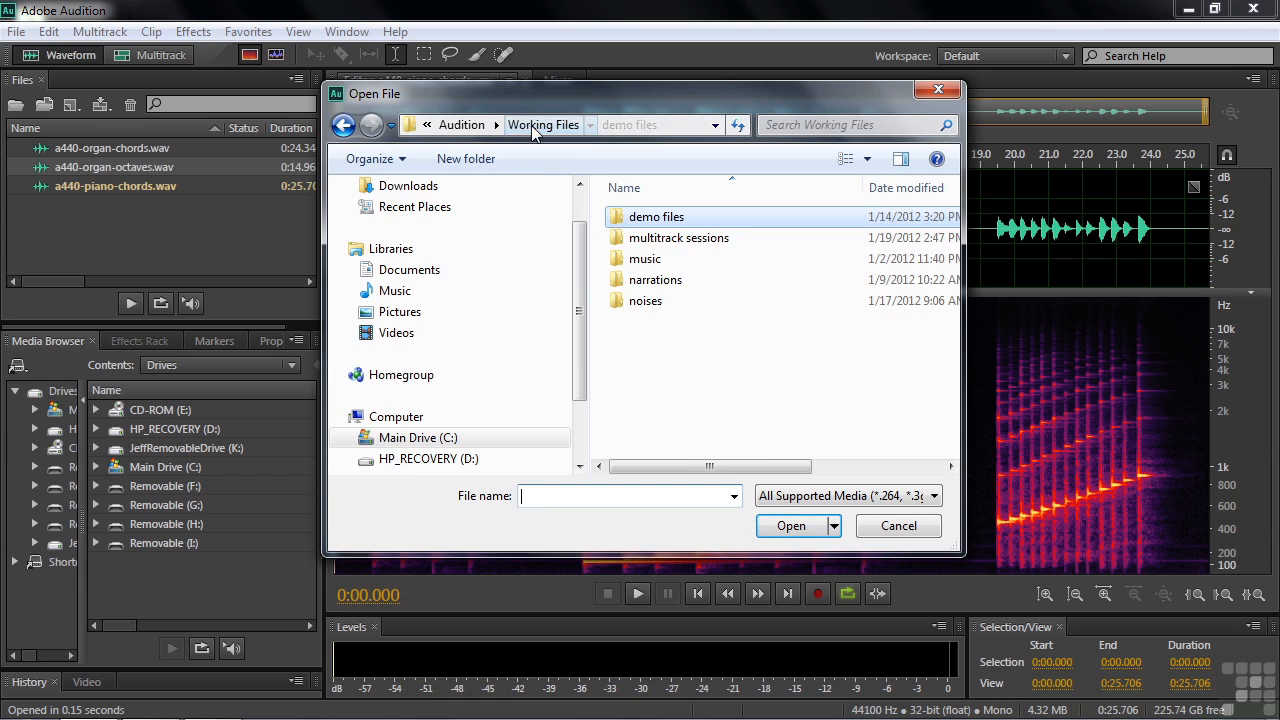
pyautogui.doubleClick(622, 240)
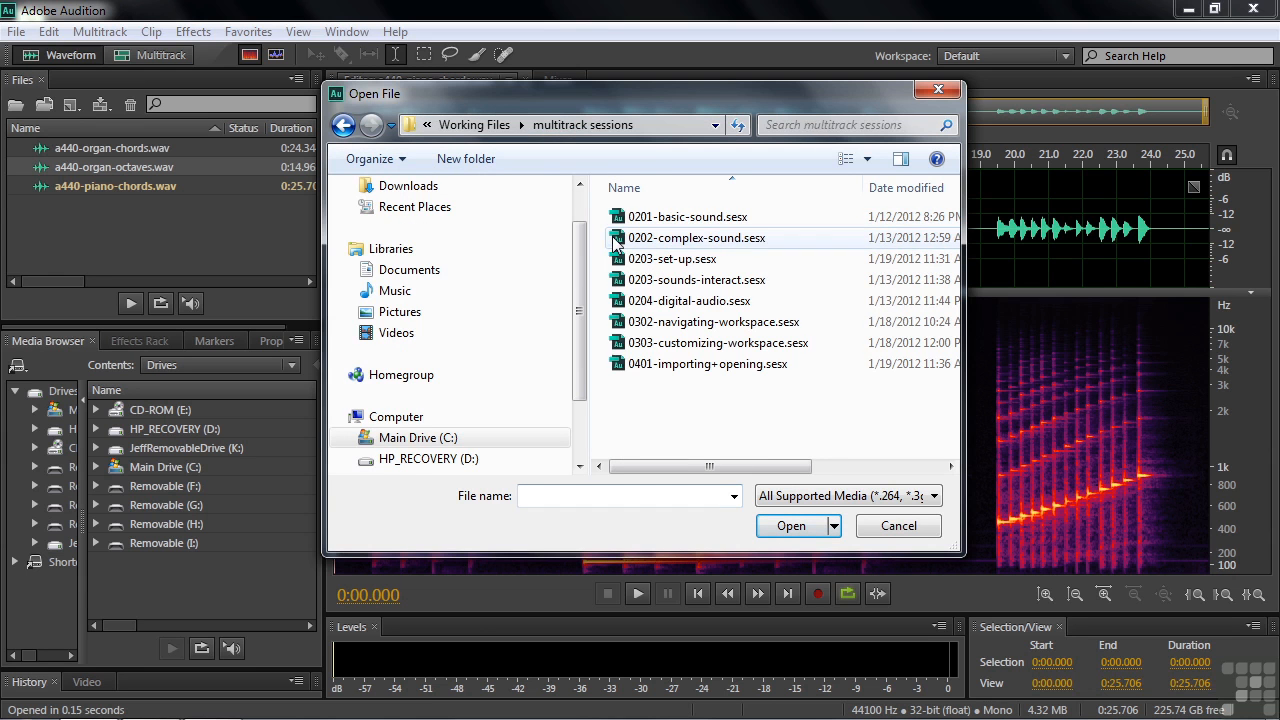
pyautogui.click(634, 368)
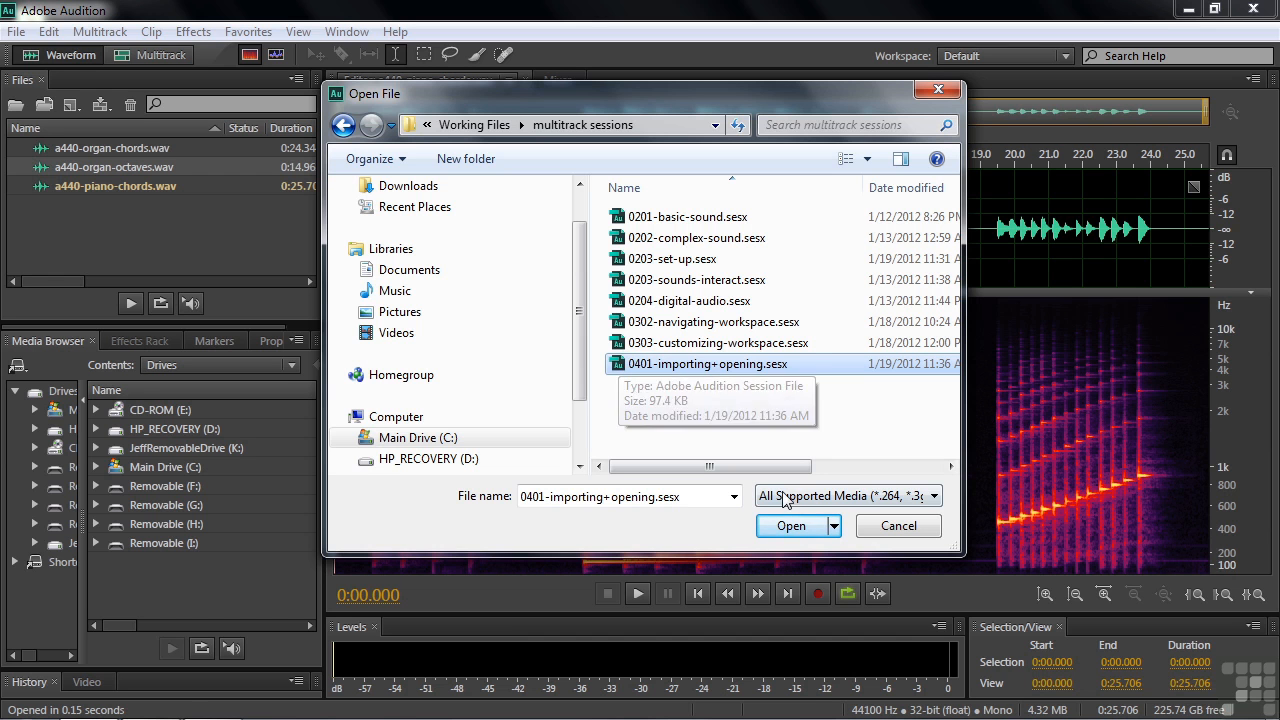
pyautogui.doubleClick(620, 364)
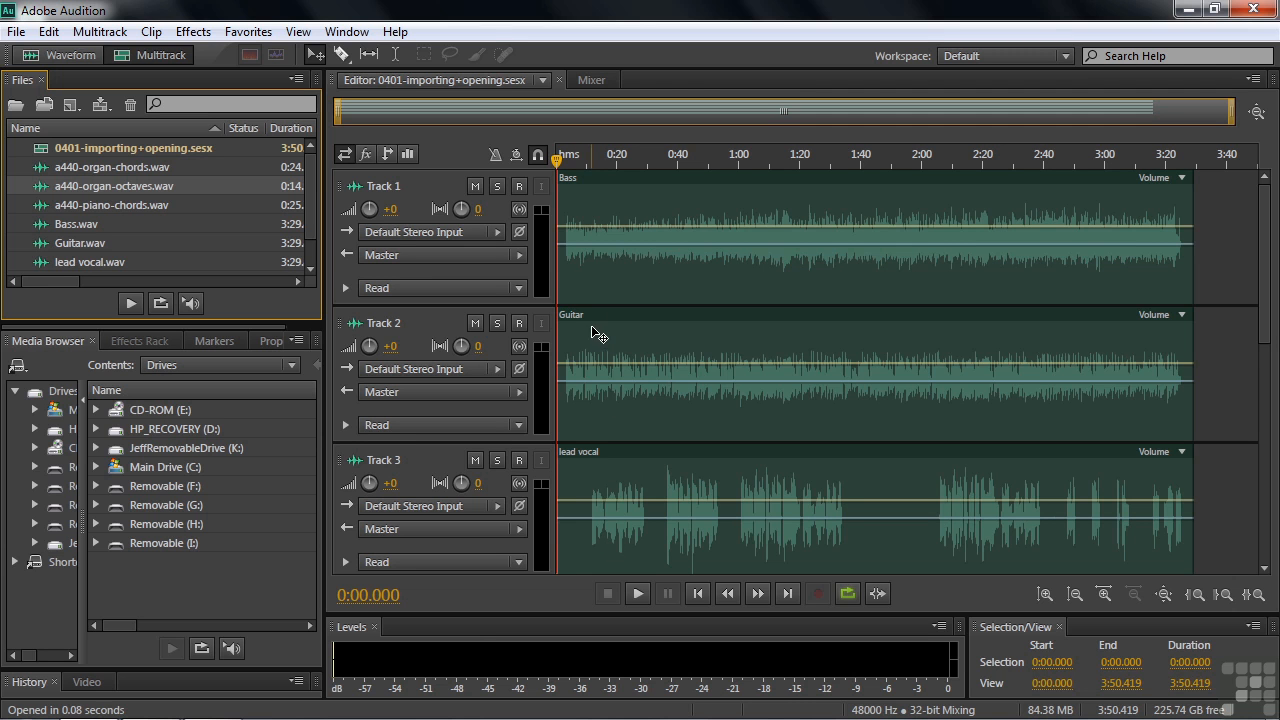
# Examine the session's lower tracks, its source audio files in the file list, and the available import commands.
pyautogui.moveTo(1266, 320); pyautogui.dragTo(1266, 460)
pyautogui.scroll(-1, 997, 346)
pyautogui.scroll(2, 997, 346)
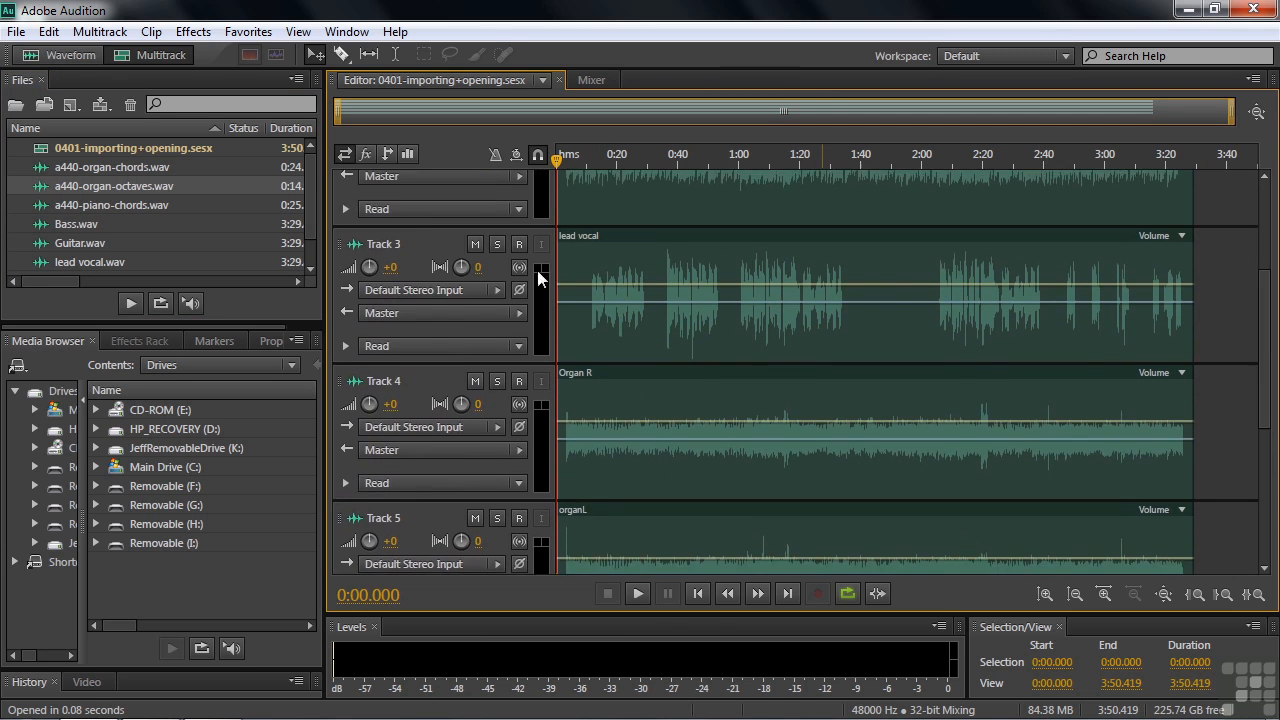
pyautogui.moveTo(308, 203); pyautogui.dragTo(308, 225)
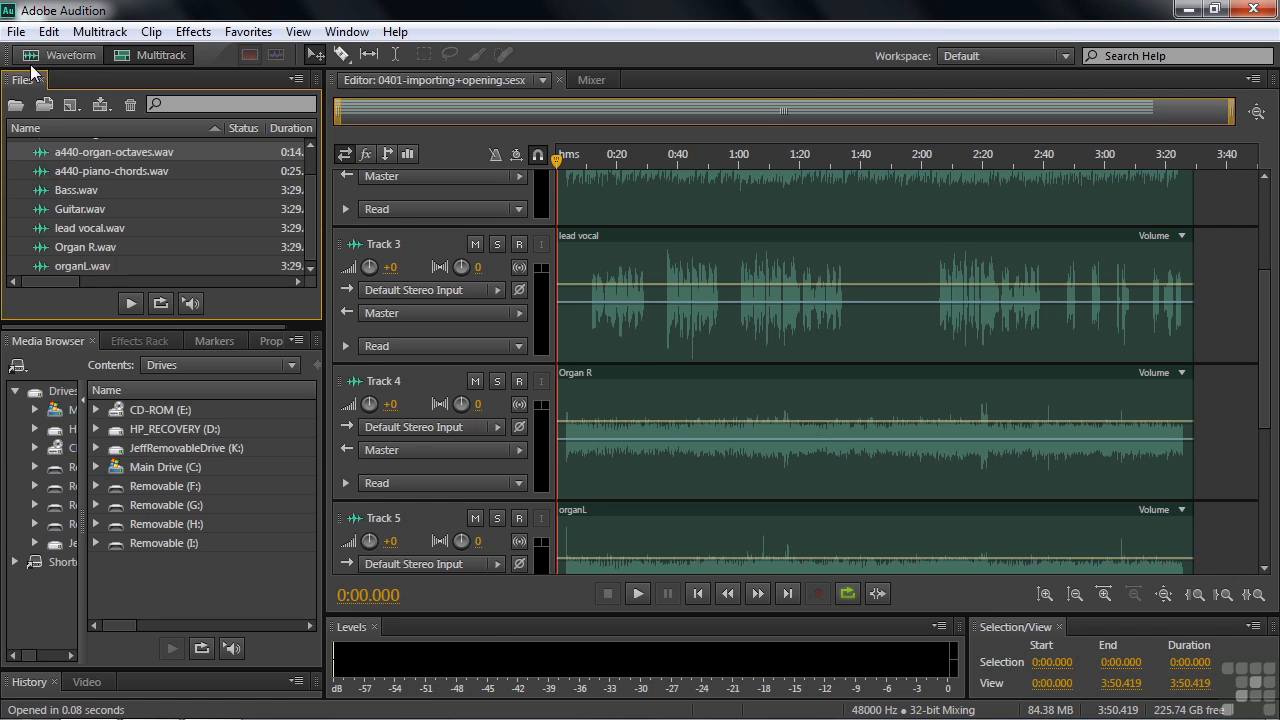
pyautogui.click(16, 31)
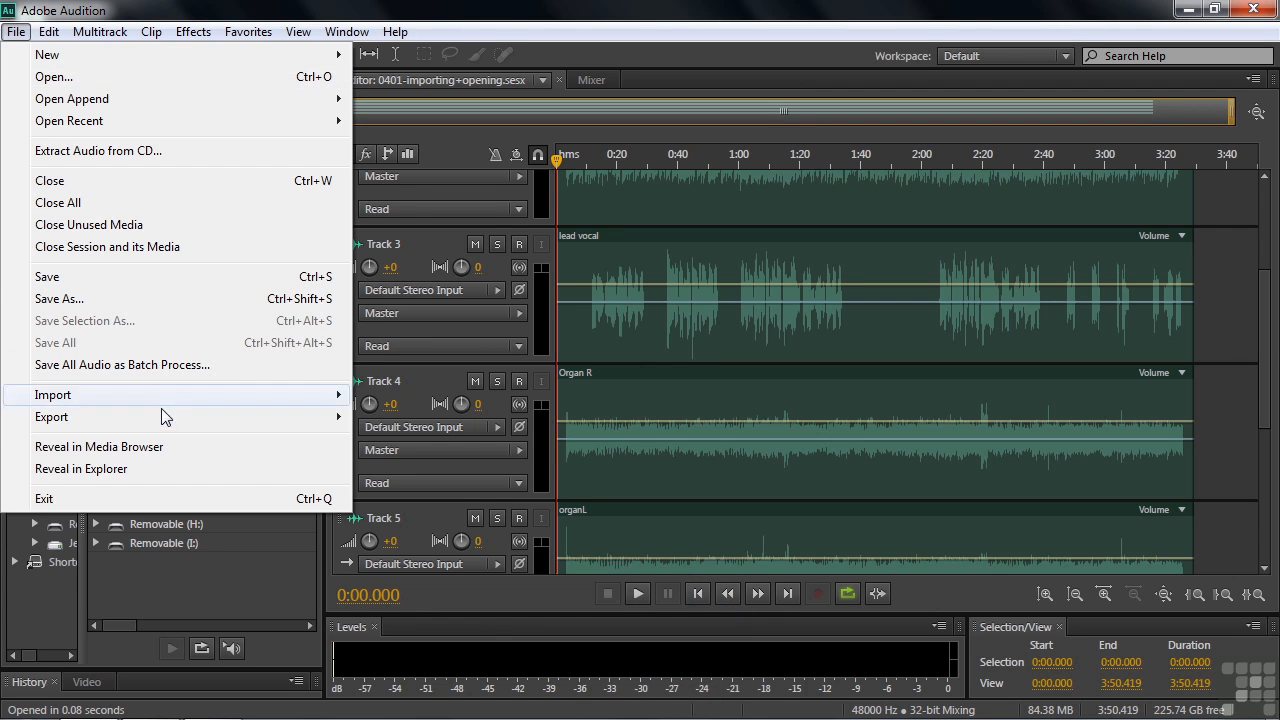
pyautogui.moveTo(157, 398)
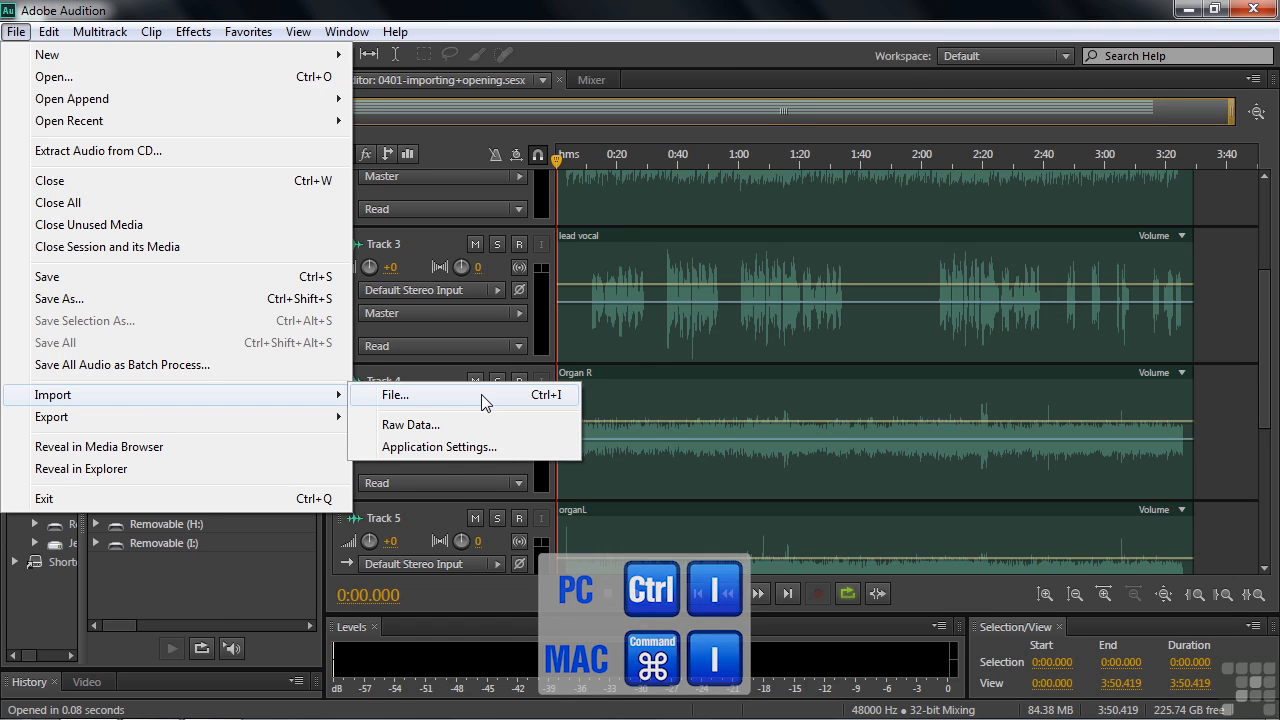
pyautogui.click(527, 24)
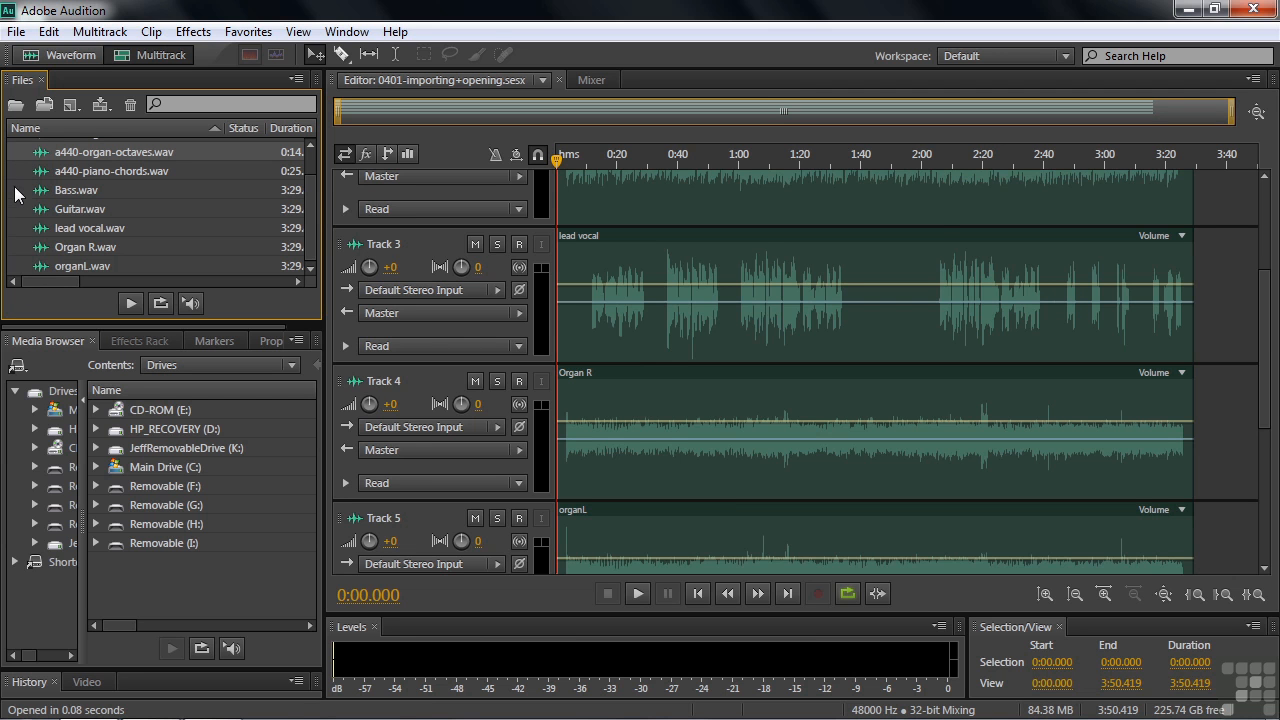
# Import a440-piano-octaves.wav from the demo files folder while the multitrack session stays open.
pyautogui.hotkey('ctrl', 'i')
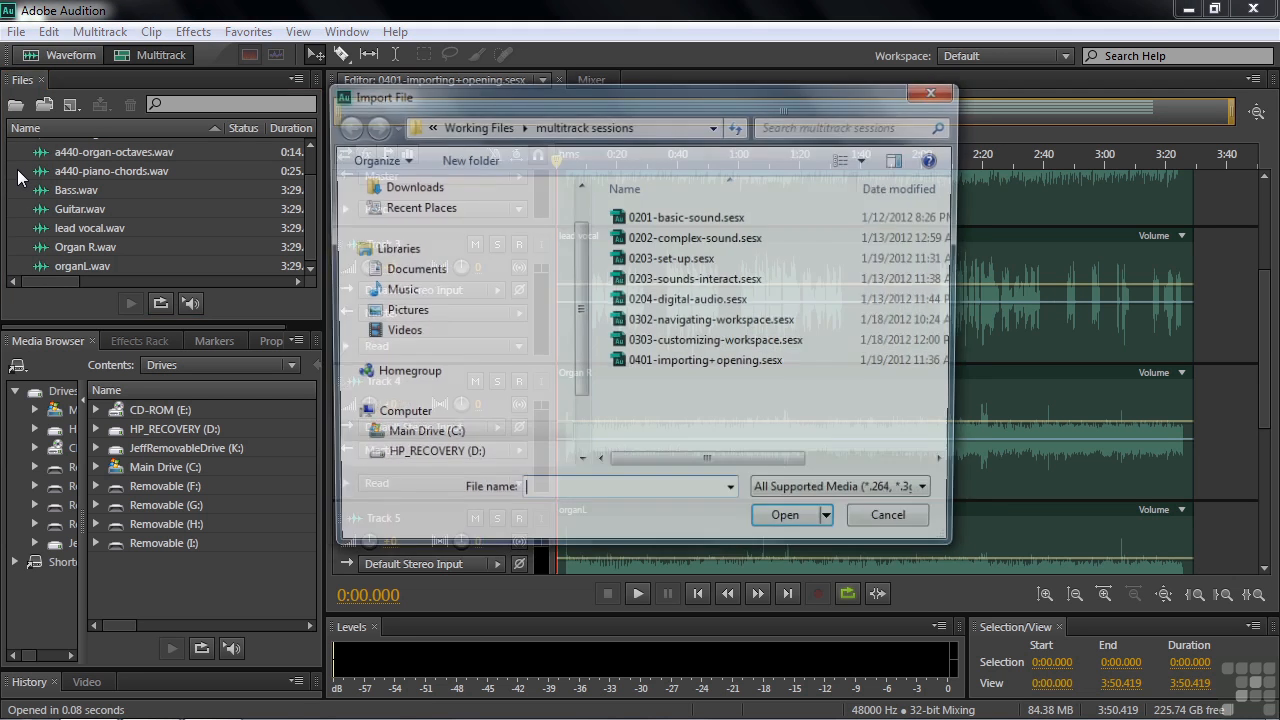
pyautogui.click(474, 125)
pyautogui.doubleClick(625, 217)
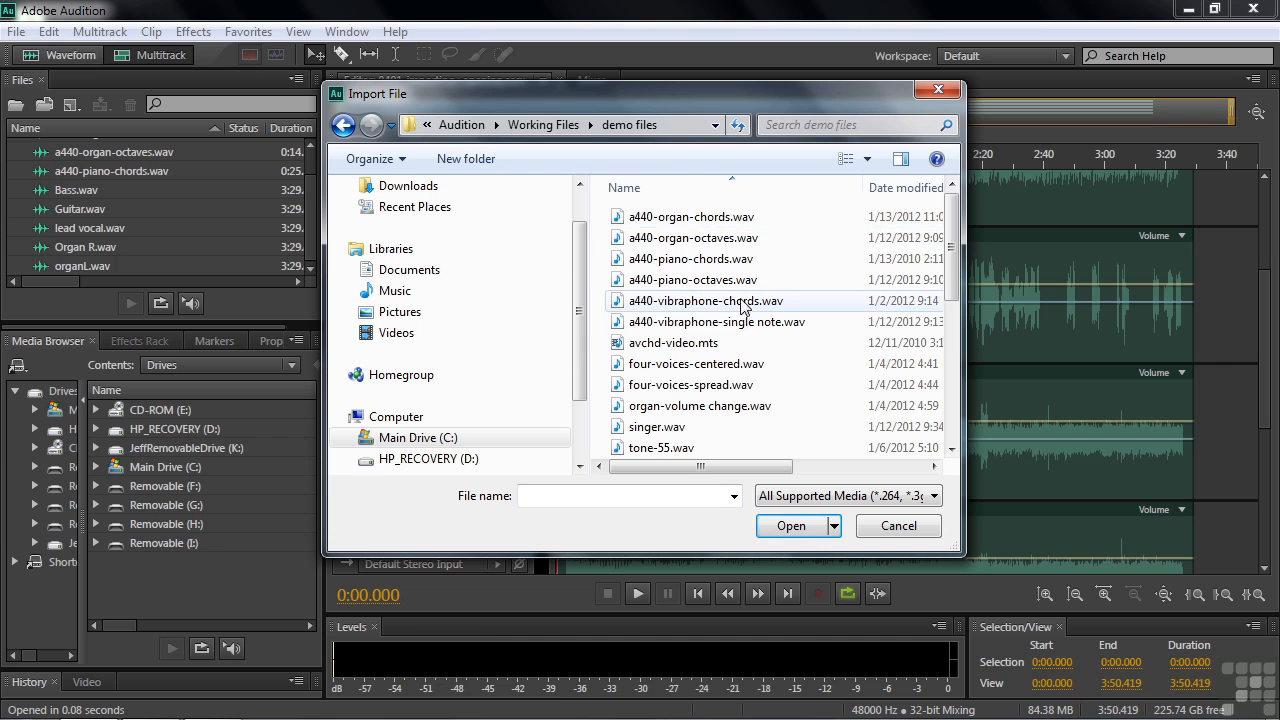
pyautogui.doubleClick(617, 285)
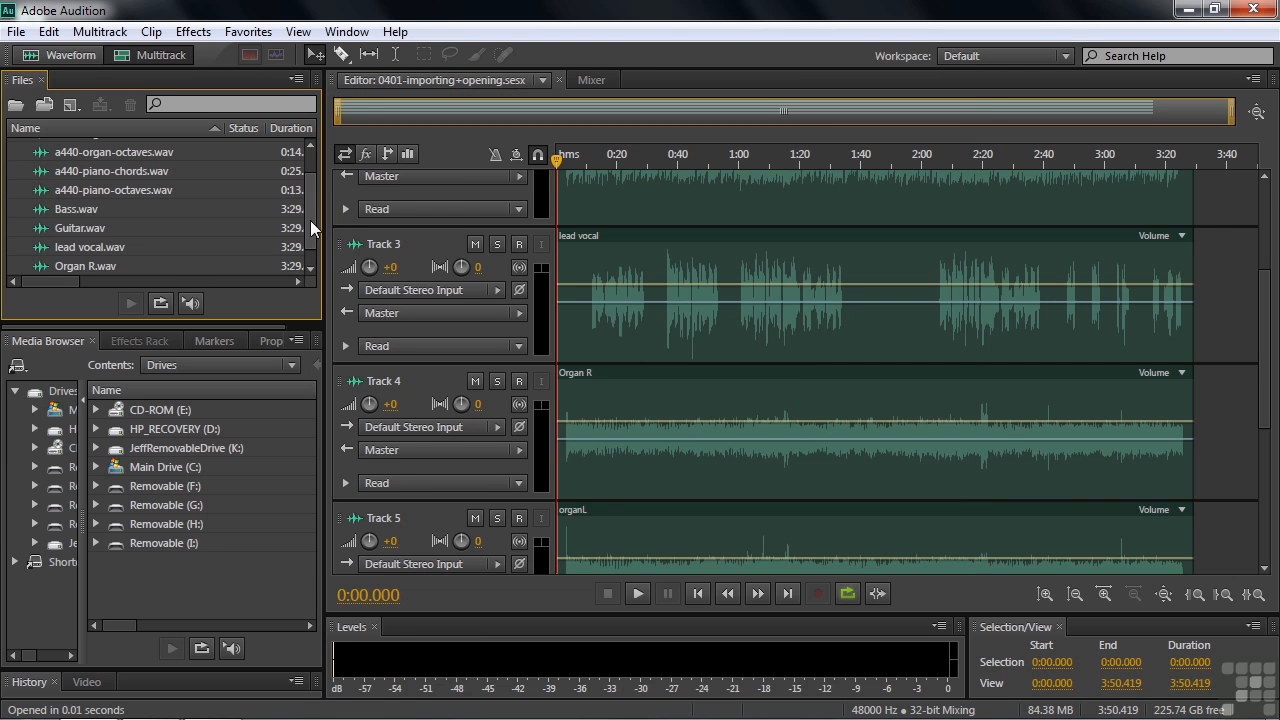
# Select the non-adjacent files four-voices-centered.wav, singer.wav and a440-vibraphone-single note.wav together for import from the demo files folder.
pyautogui.doubleClick(11, 153)
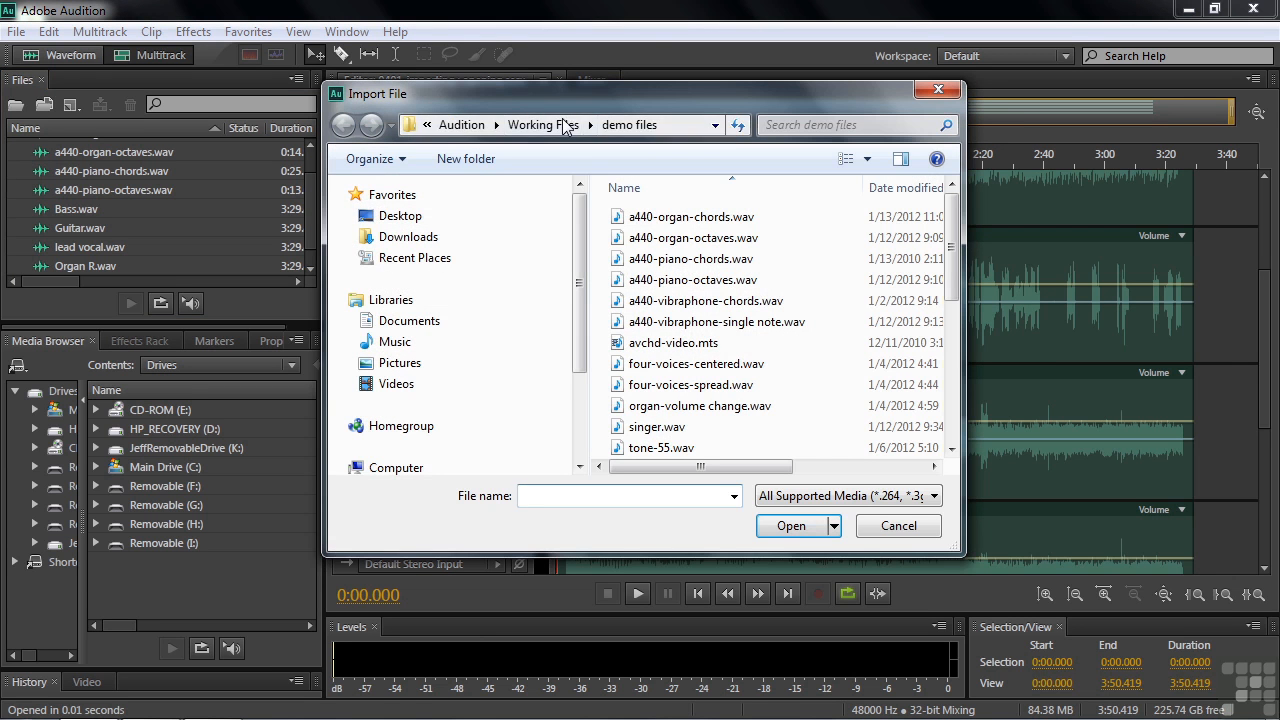
pyautogui.click(904, 531)
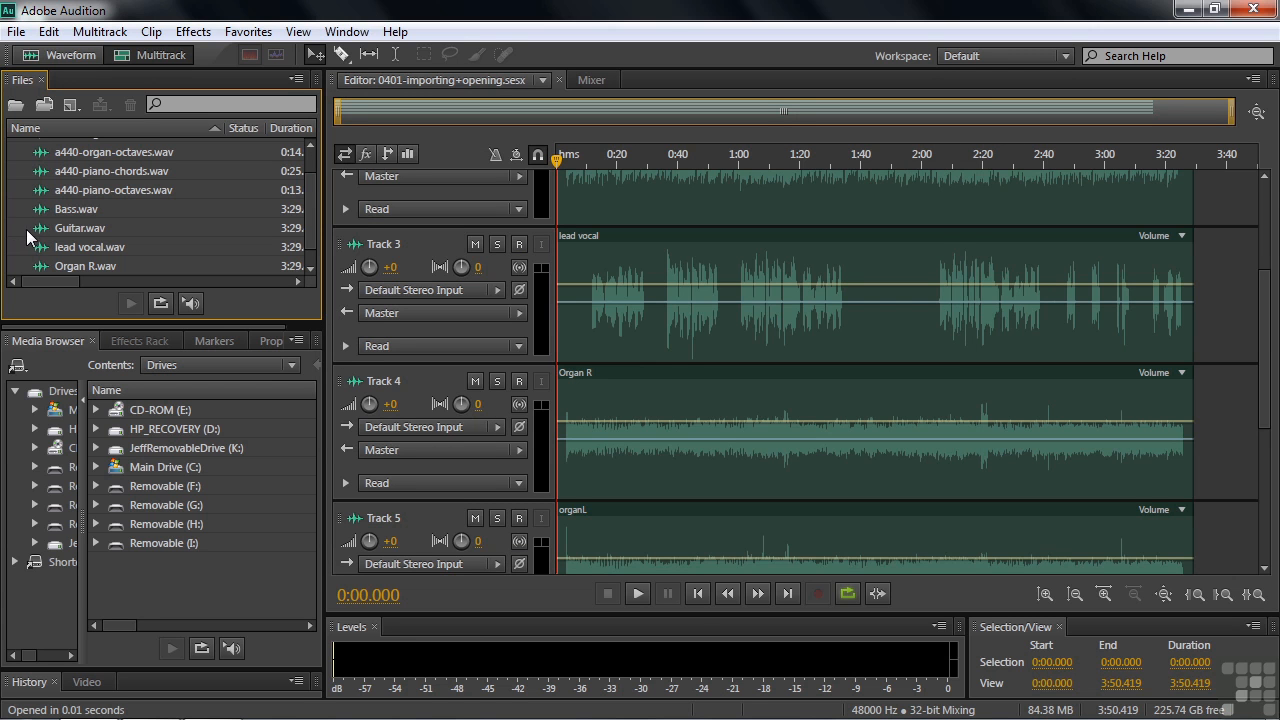
pyautogui.hotkey('ctrl', 'i')
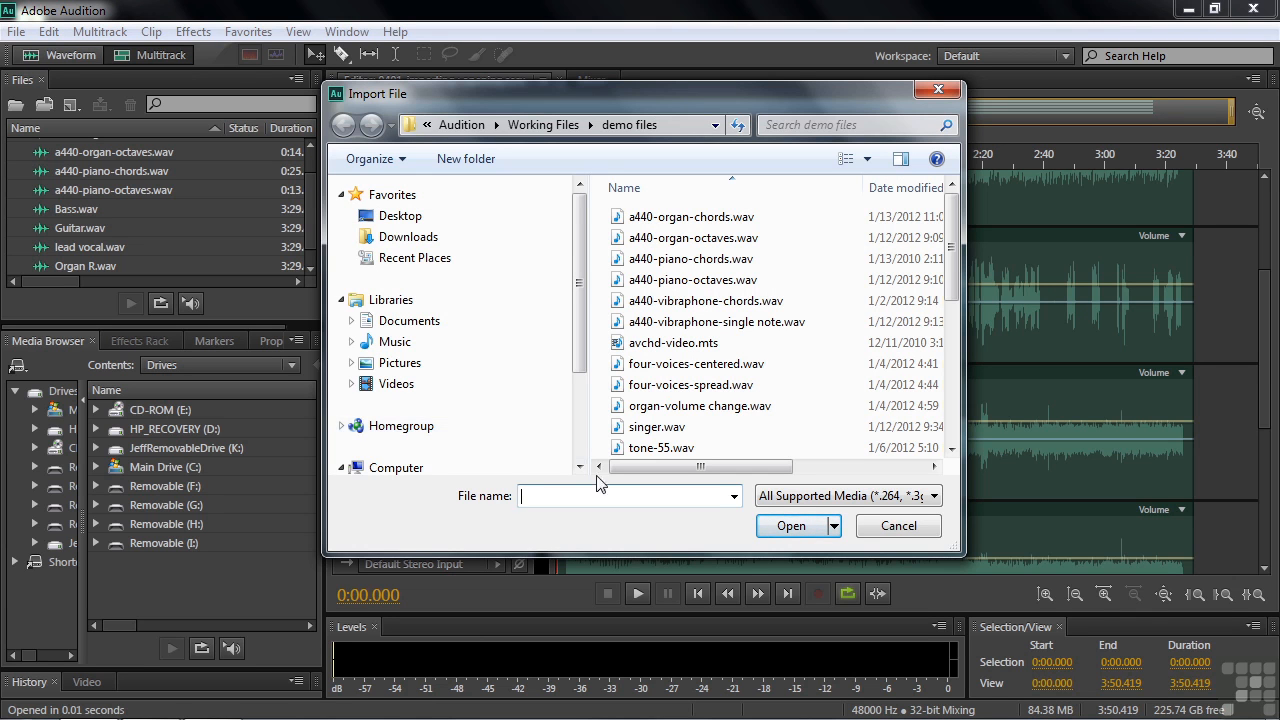
pyautogui.moveTo(957, 311); pyautogui.dragTo(957, 331)
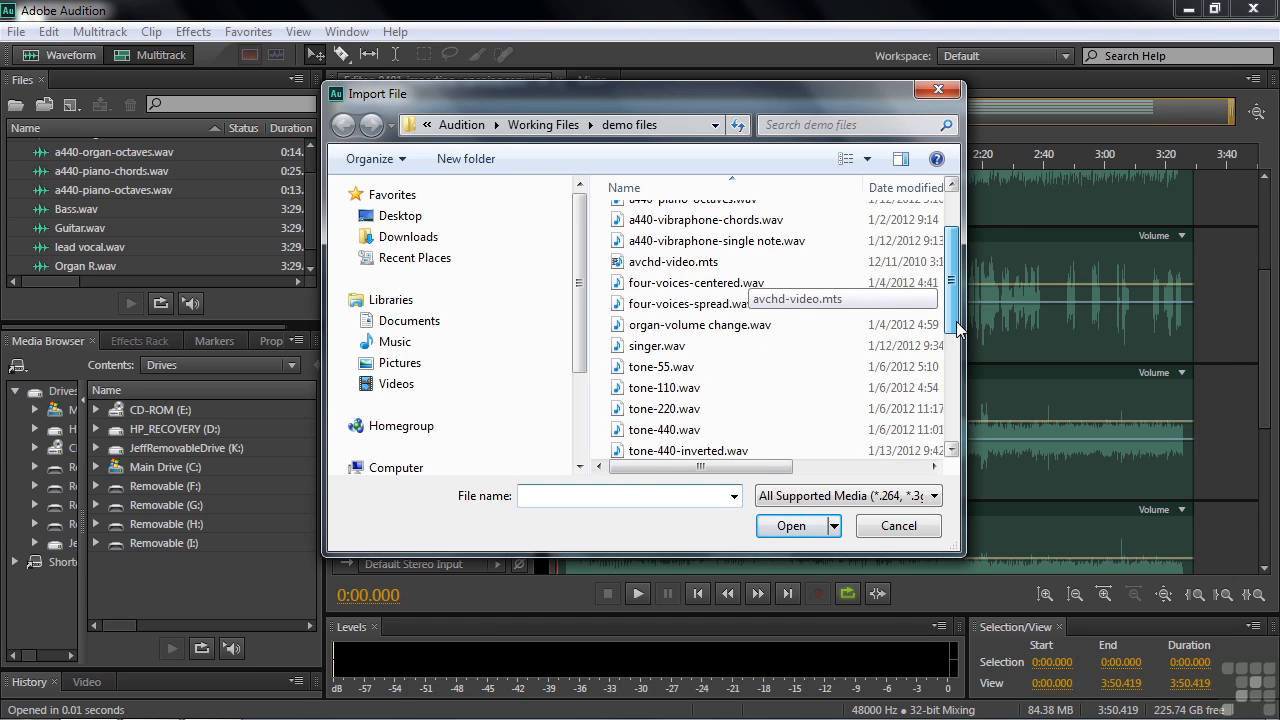
pyautogui.click(622, 285)
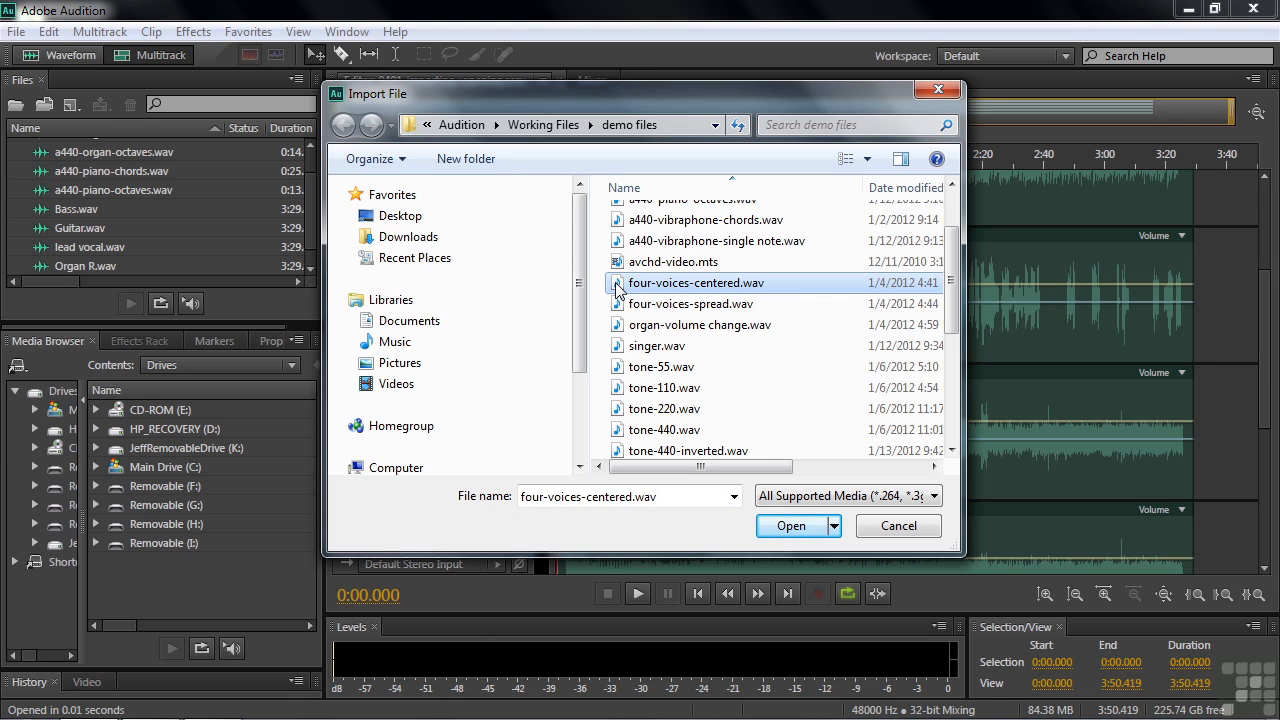
pyautogui.keyDown('ctrl'); pyautogui.click(620, 347); pyautogui.keyUp('ctrl')
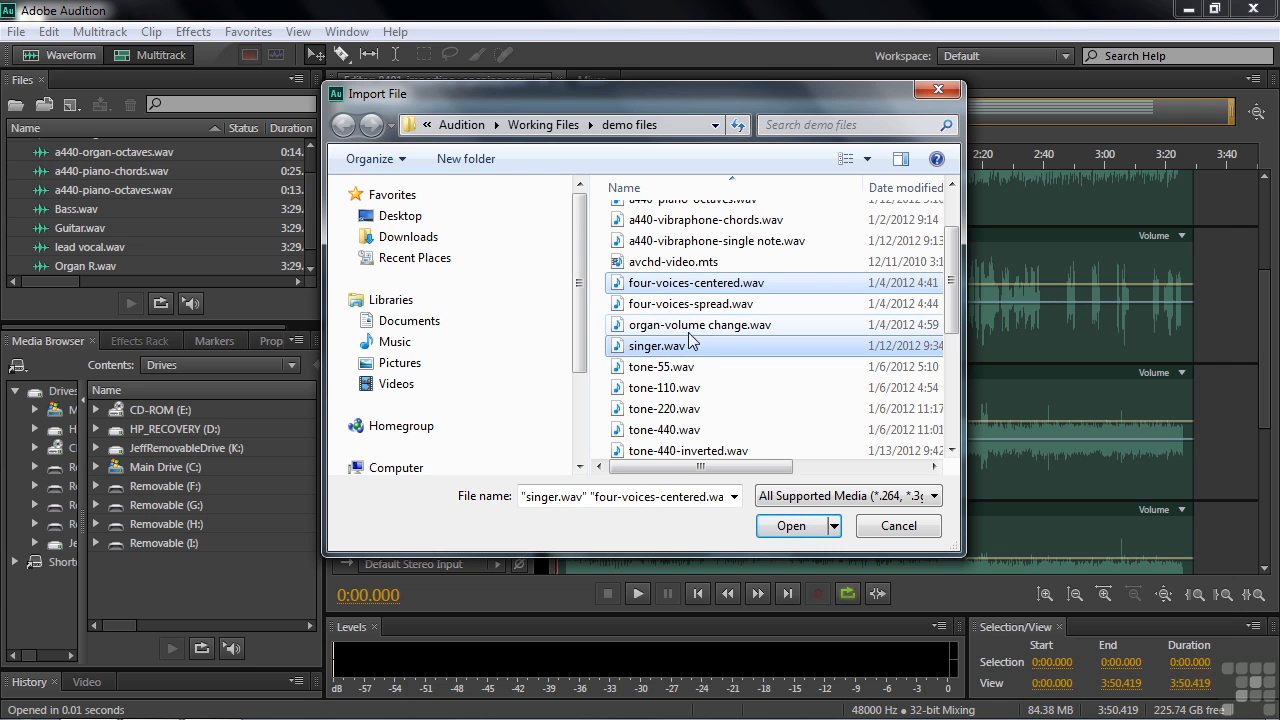
pyautogui.moveTo(954, 322); pyautogui.dragTo(952, 268)
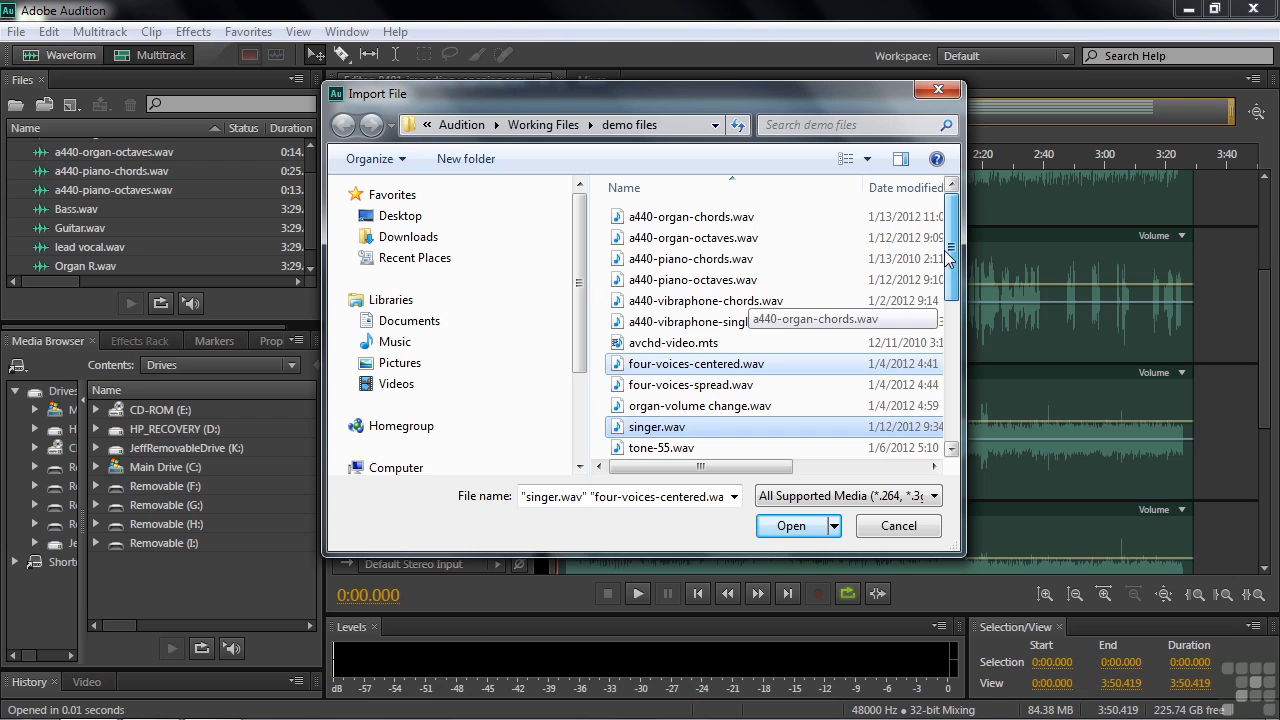
pyautogui.keyDown('ctrl'); pyautogui.click(616, 332); pyautogui.keyUp('ctrl')
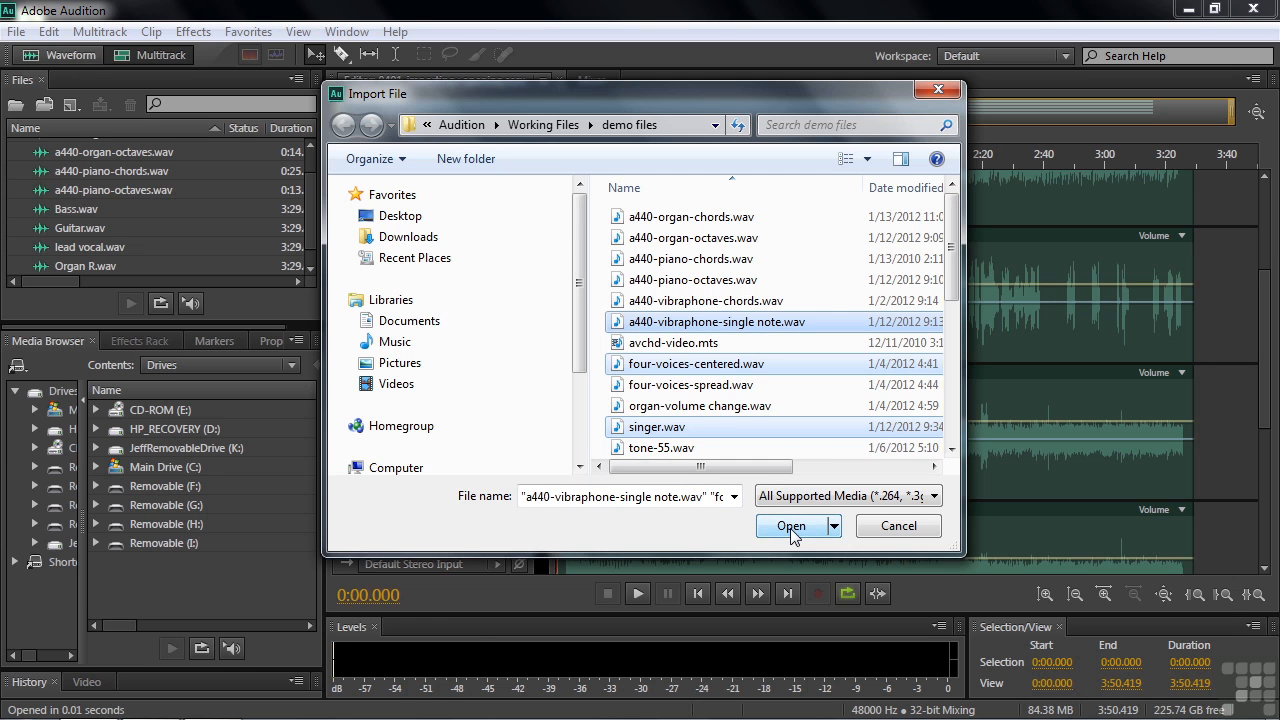
# Select the continuous range of import files from a440-piano-octaves.wav through organ-volume change.wav.
pyautogui.click(779, 262)
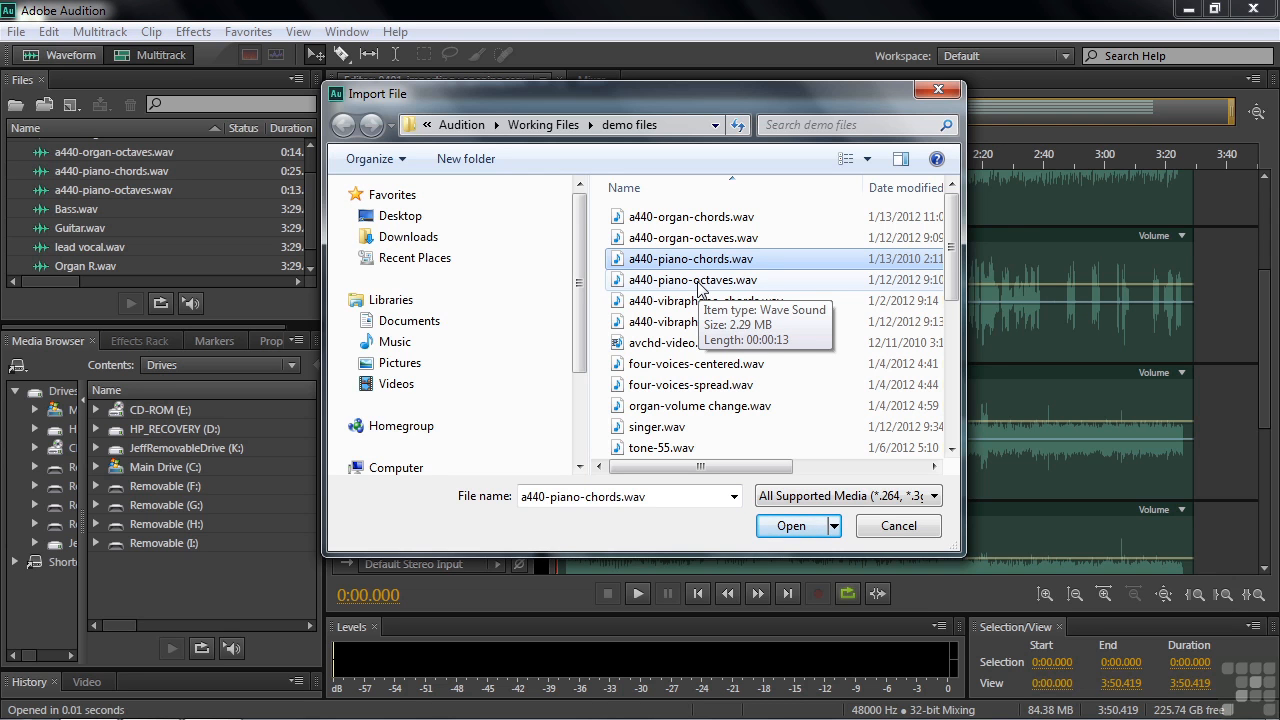
pyautogui.click(646, 284)
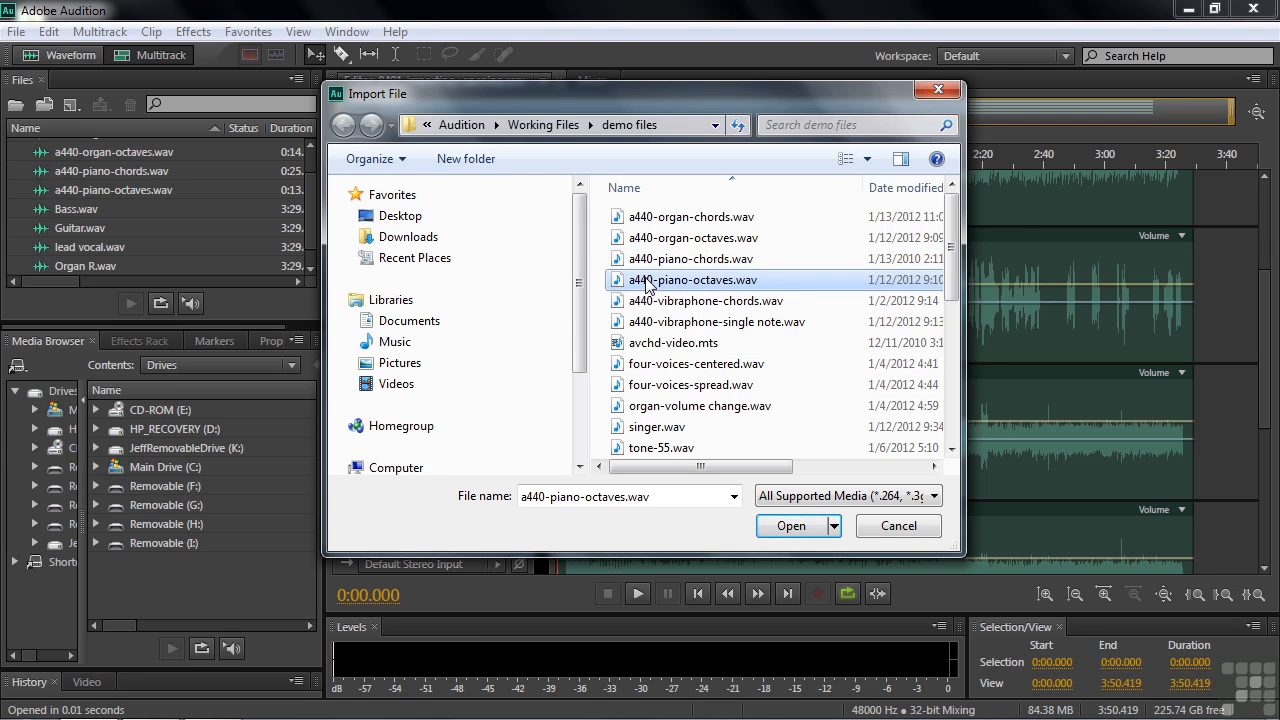
pyautogui.keyDown('shift'); pyautogui.click(620, 408); pyautogui.keyUp('shift')
pyautogui.keyDown('ctrl'); pyautogui.click(636, 342); pyautogui.keyUp('ctrl')
pyautogui.keyDown('ctrl'); pyautogui.click(636, 364); pyautogui.keyUp('ctrl')
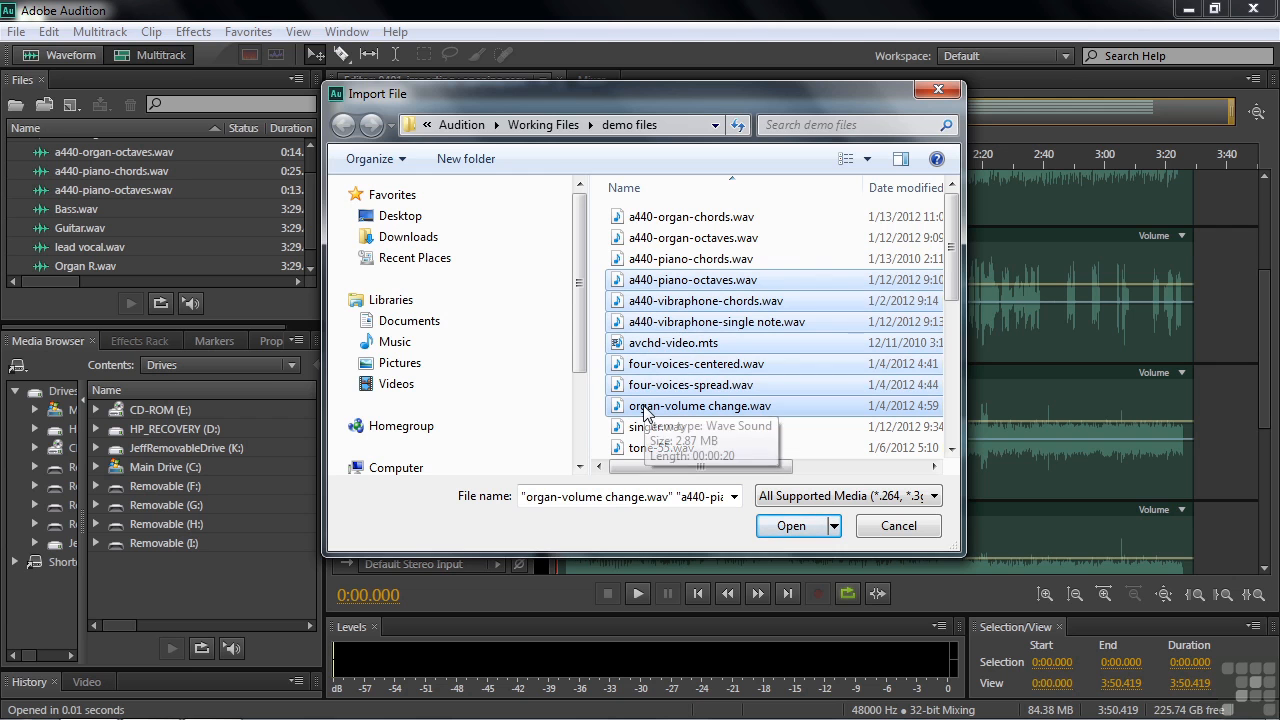
# Select the range from a440-piano-chords.wav through singer.wav, and replace that selection with a440-organ-octaves.wav alone.
pyautogui.click(668, 260)
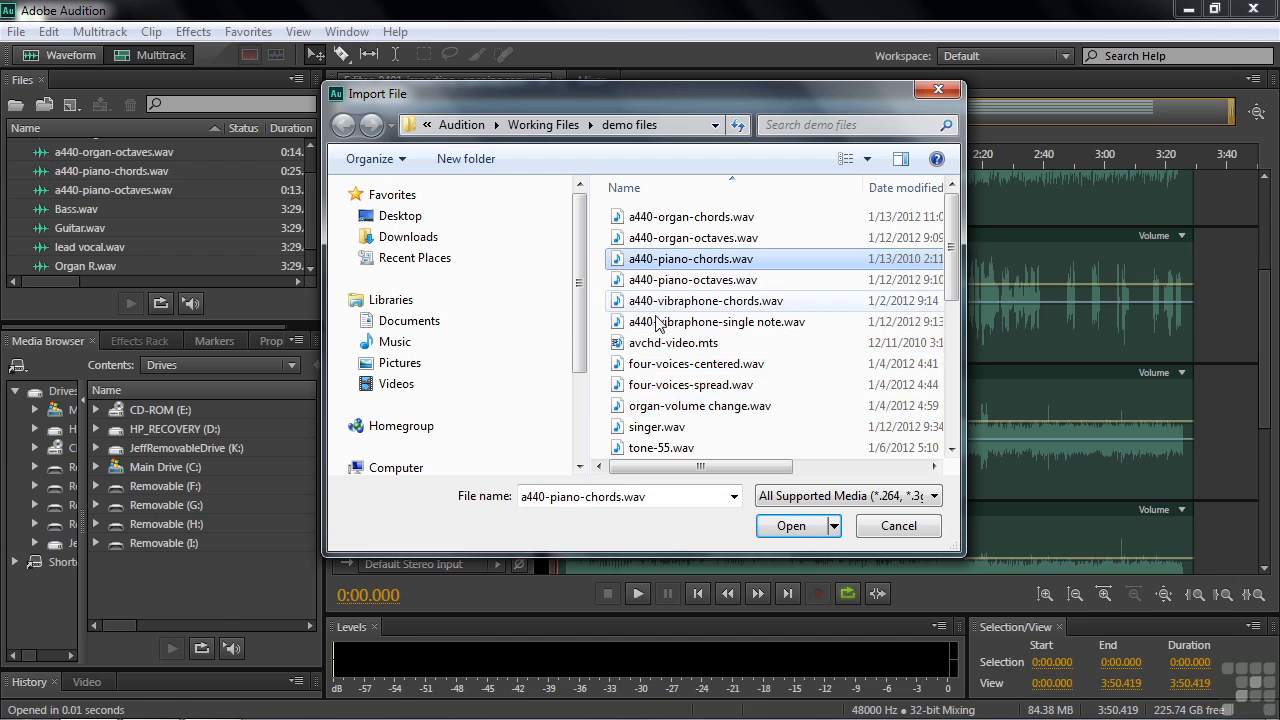
pyautogui.keyDown('shift'); pyautogui.click(636, 428); pyautogui.keyUp('shift')
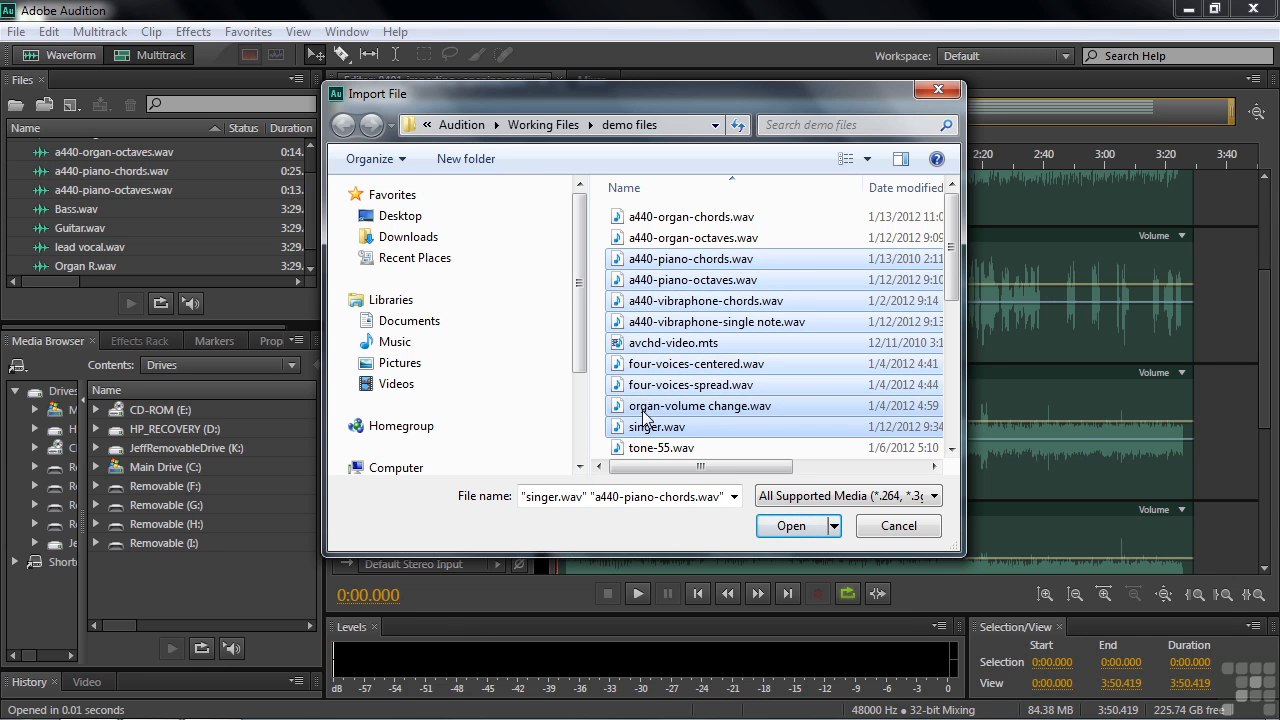
pyautogui.click(777, 237)
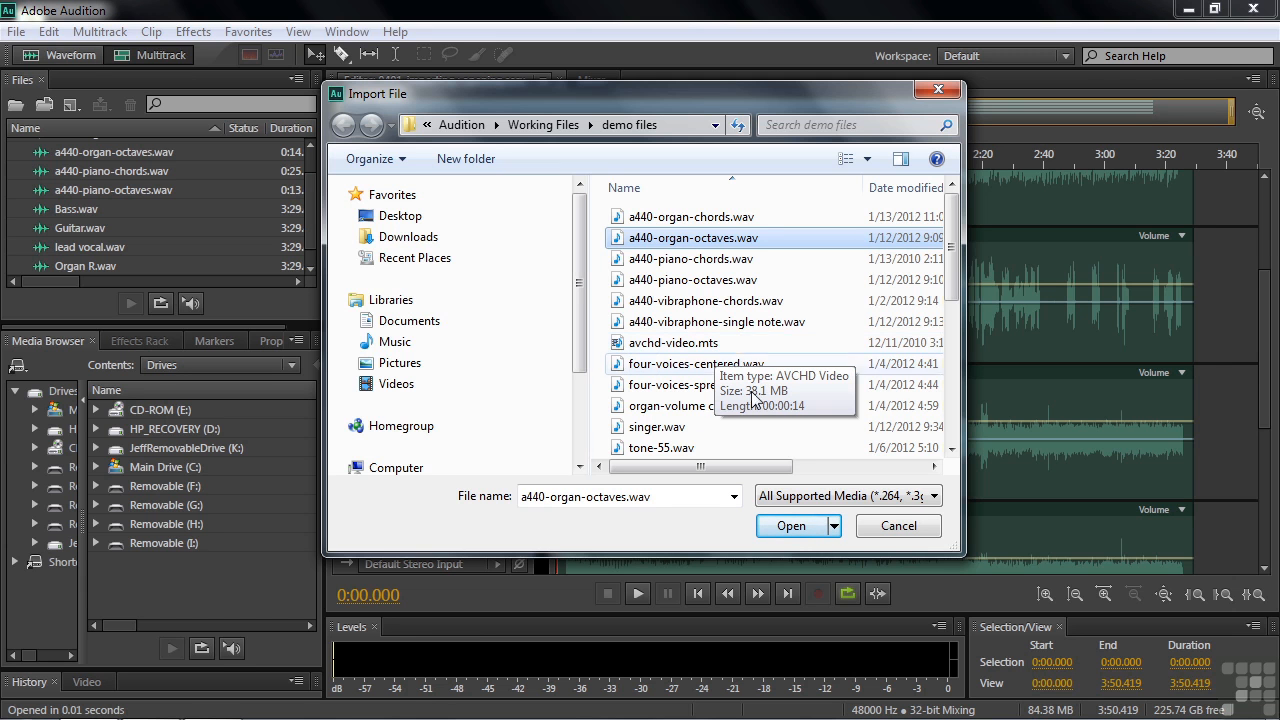
# Check the media formats supported for import and try to import avchd-video.mts from the demo files folder.
pyautogui.click(930, 496)
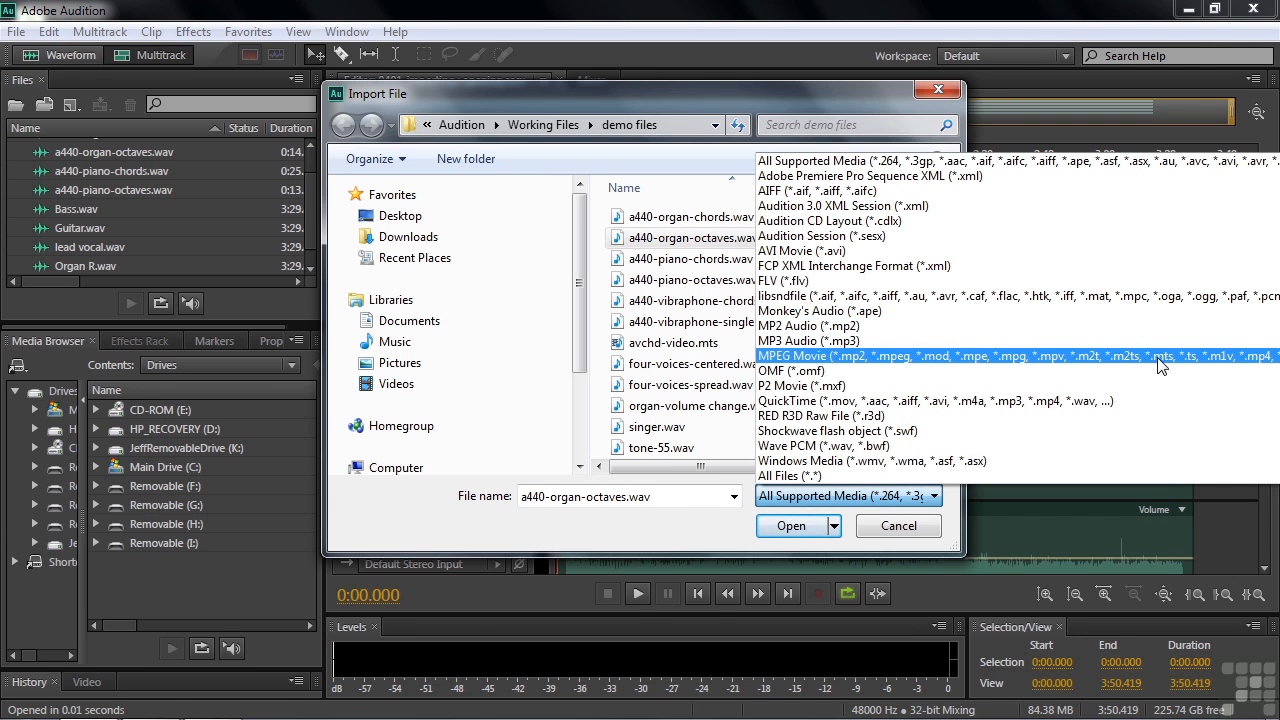
pyautogui.click(706, 536)
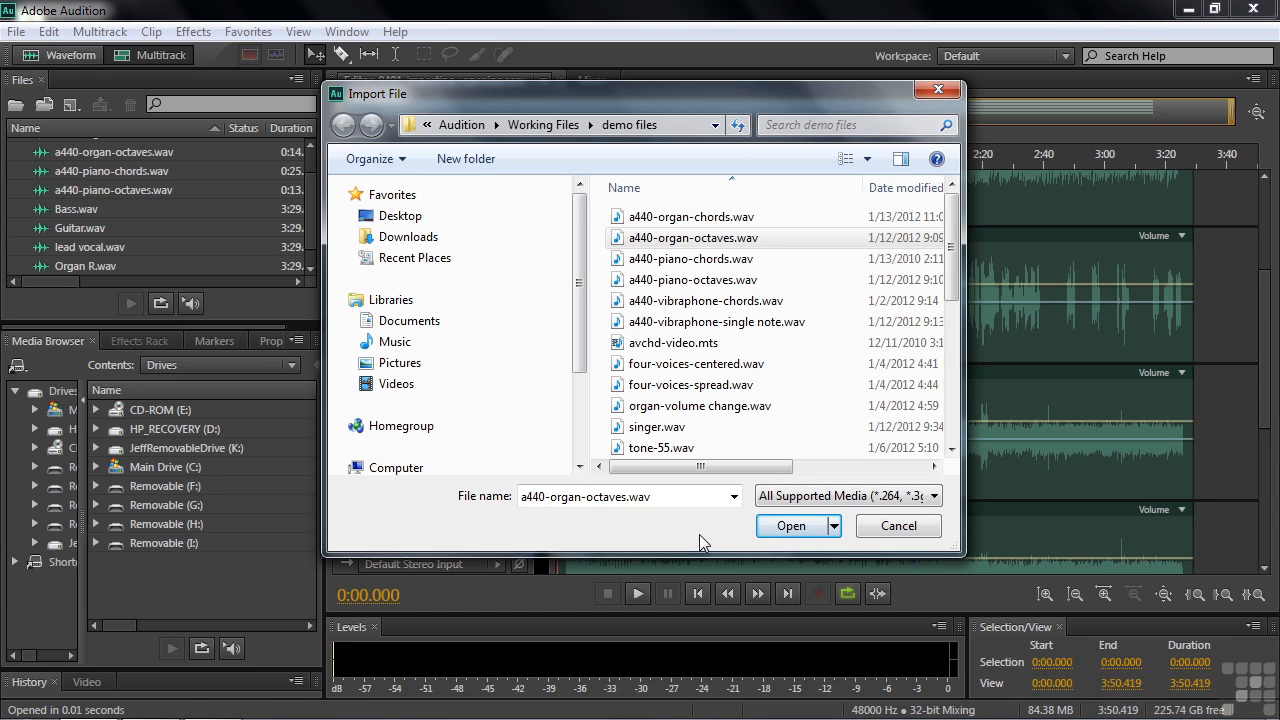
pyautogui.click(632, 350)
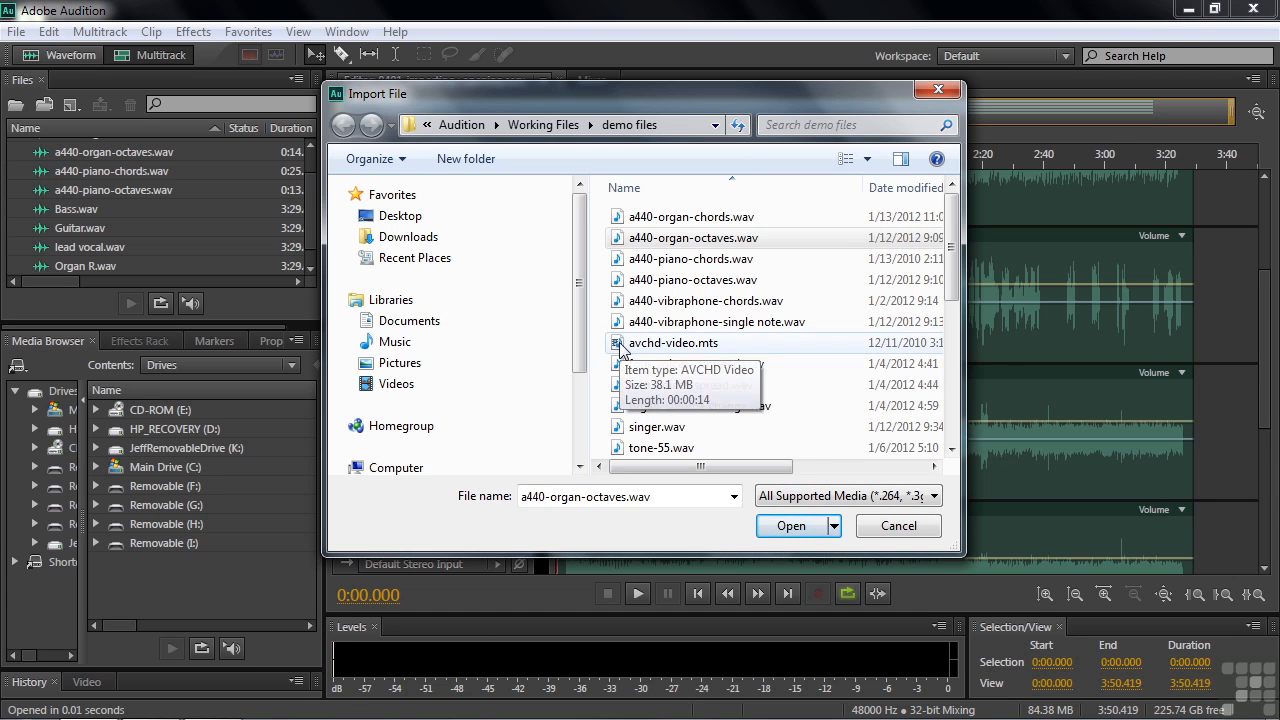
pyautogui.doubleClick(618, 342)
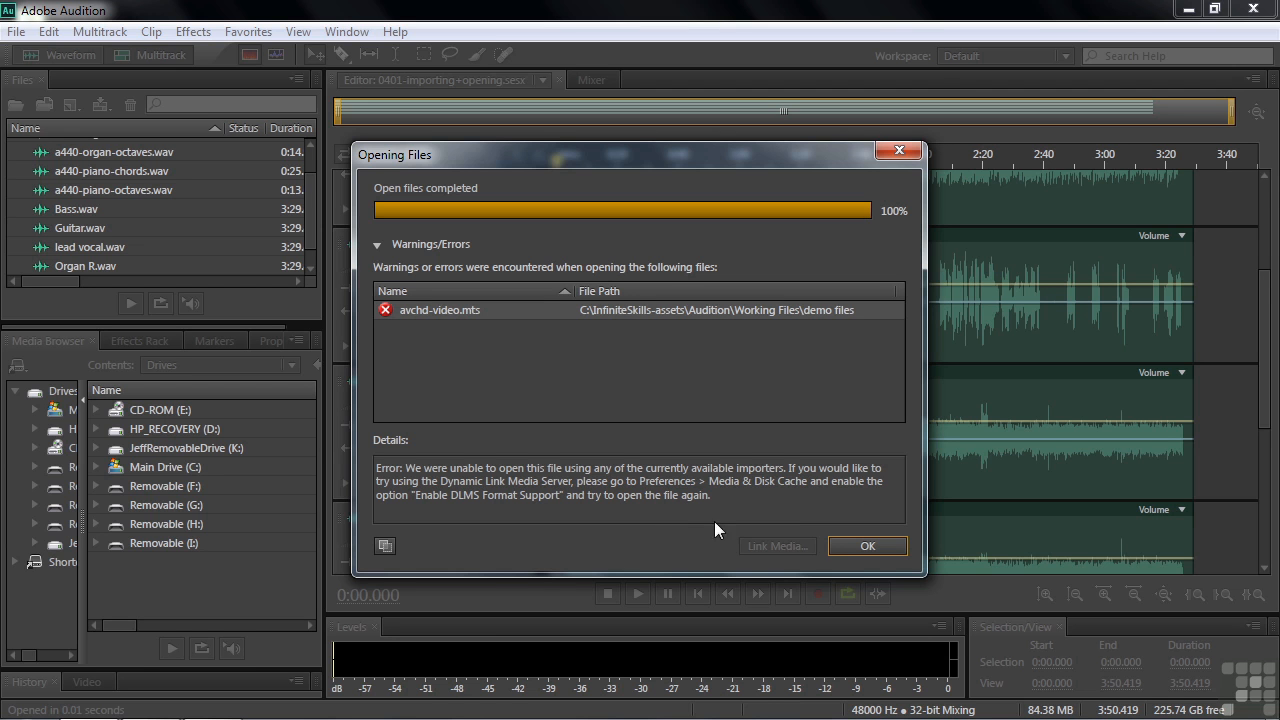
pyautogui.click(868, 546)
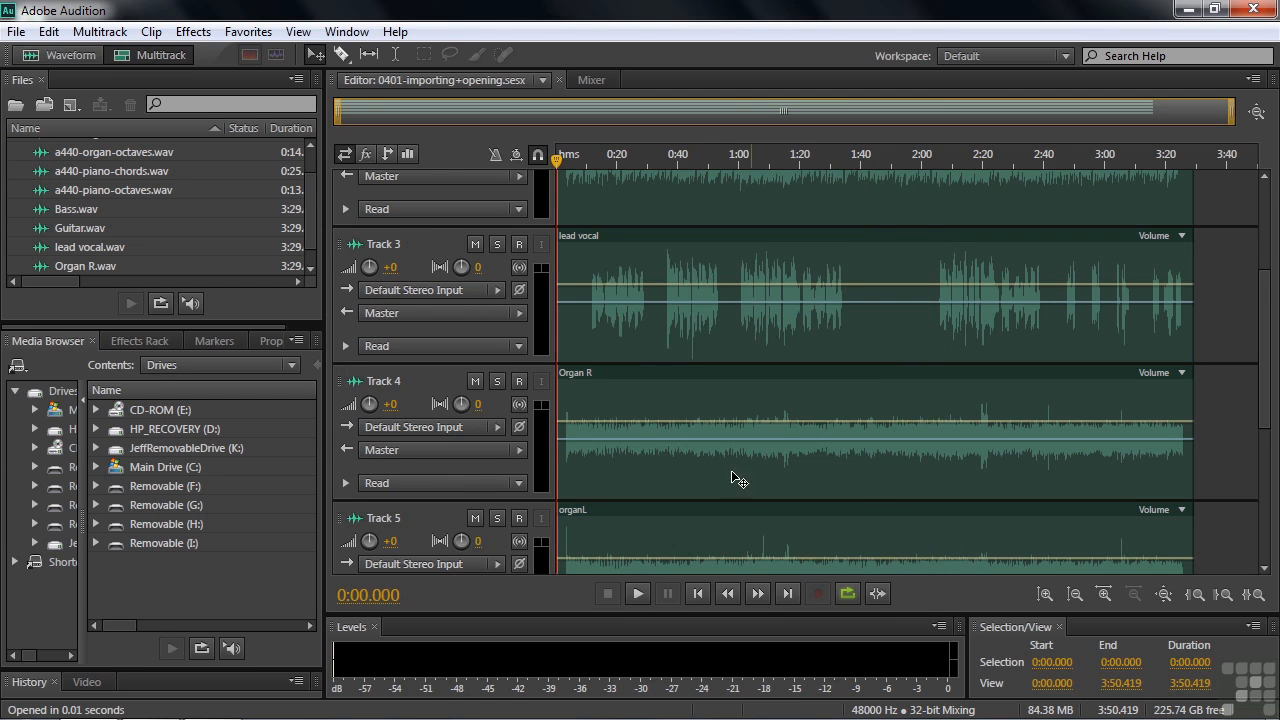
# Enable DLMS Format Support in the Media & Disk Cache preferences.
pyautogui.click(52, 31)
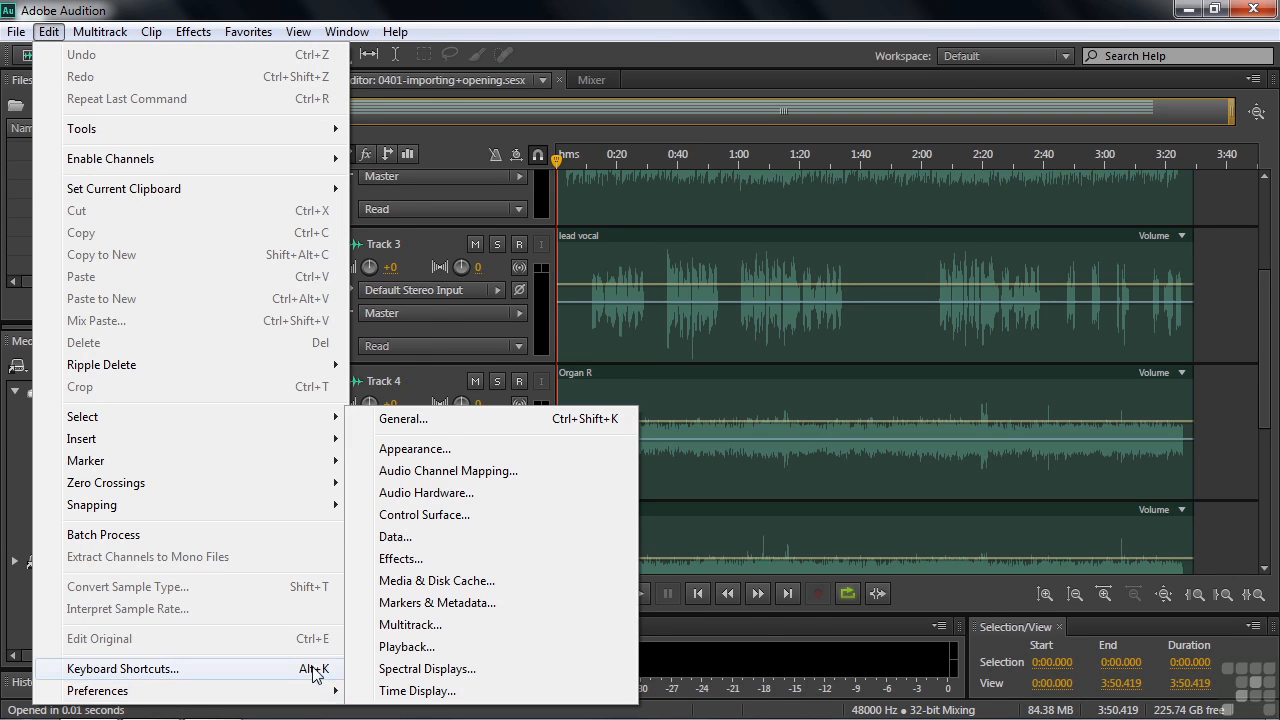
pyautogui.click(403, 581)
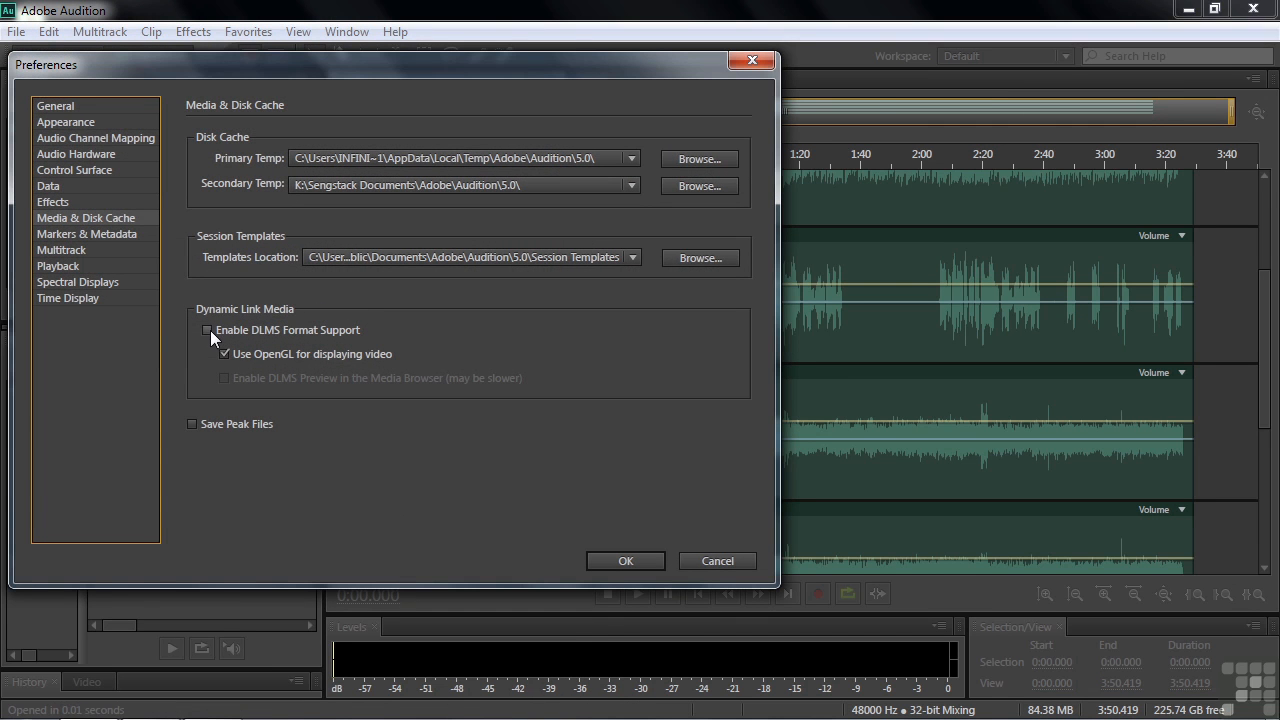
pyautogui.click(208, 331)
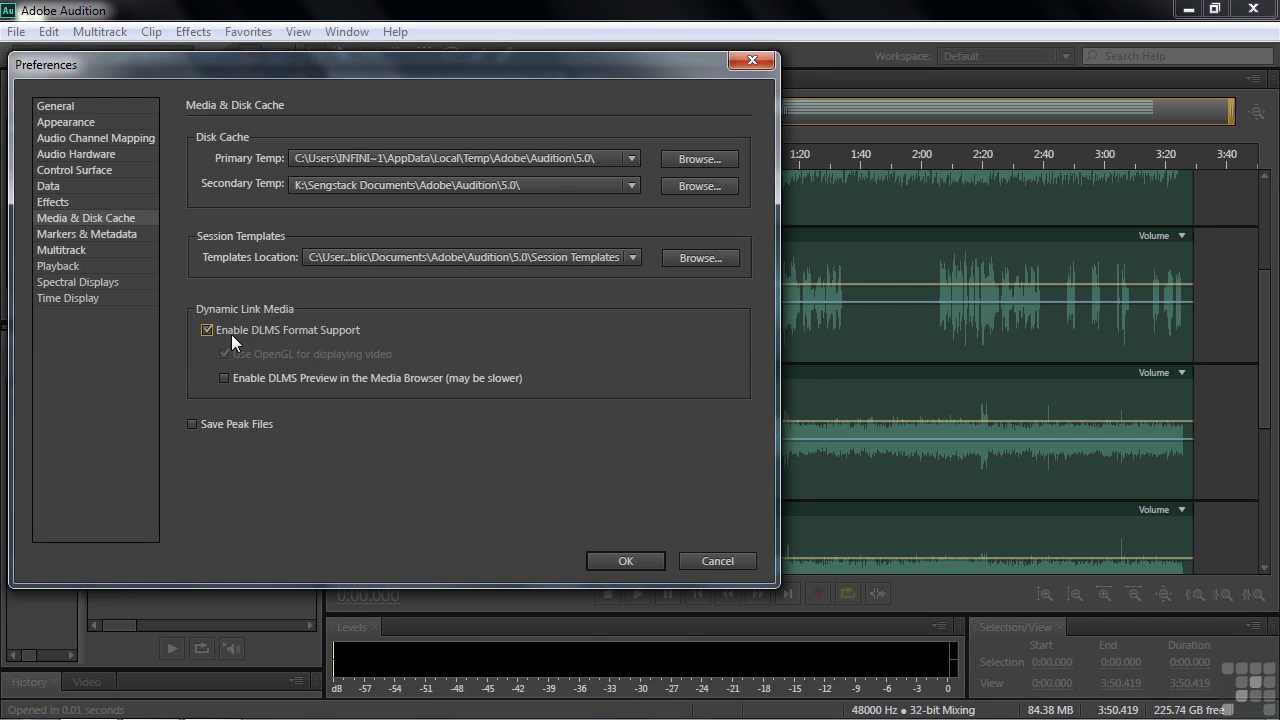
pyautogui.click(615, 560)
# Open the video file avchd-video.mts from the demo files folder.
pyautogui.click(17, 33)
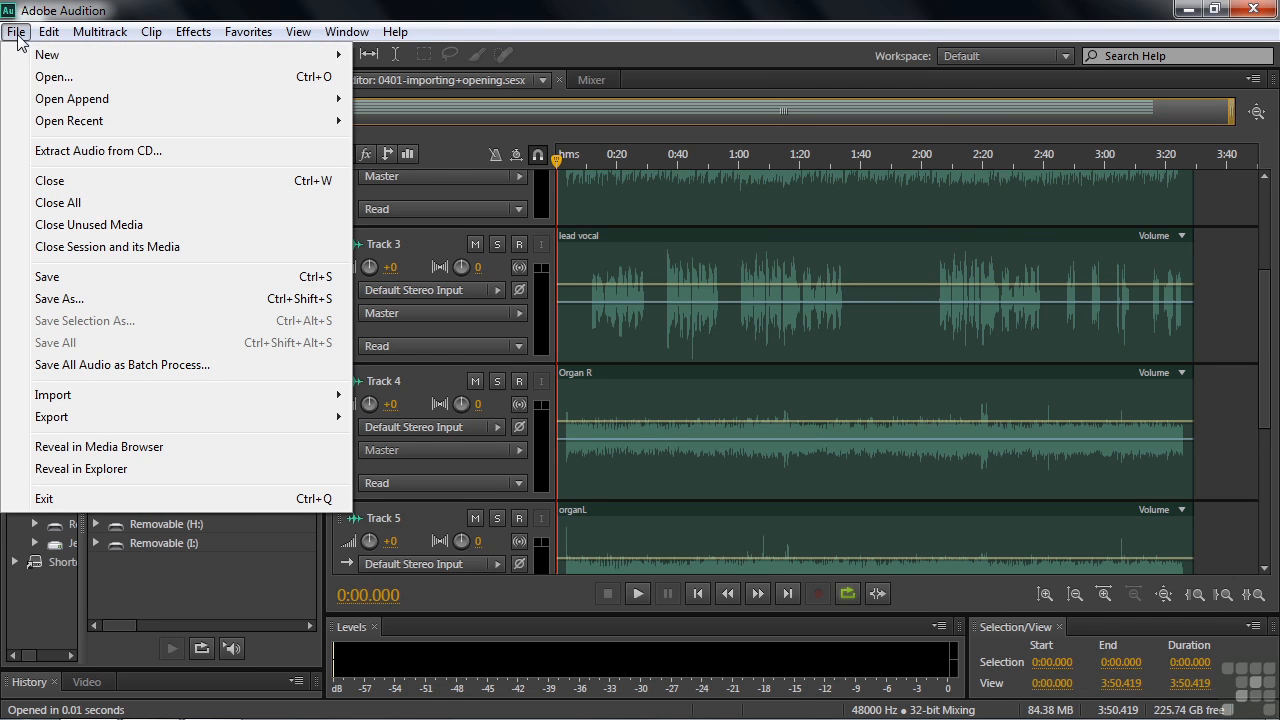
pyautogui.click(55, 78)
pyautogui.doubleClick(621, 344)
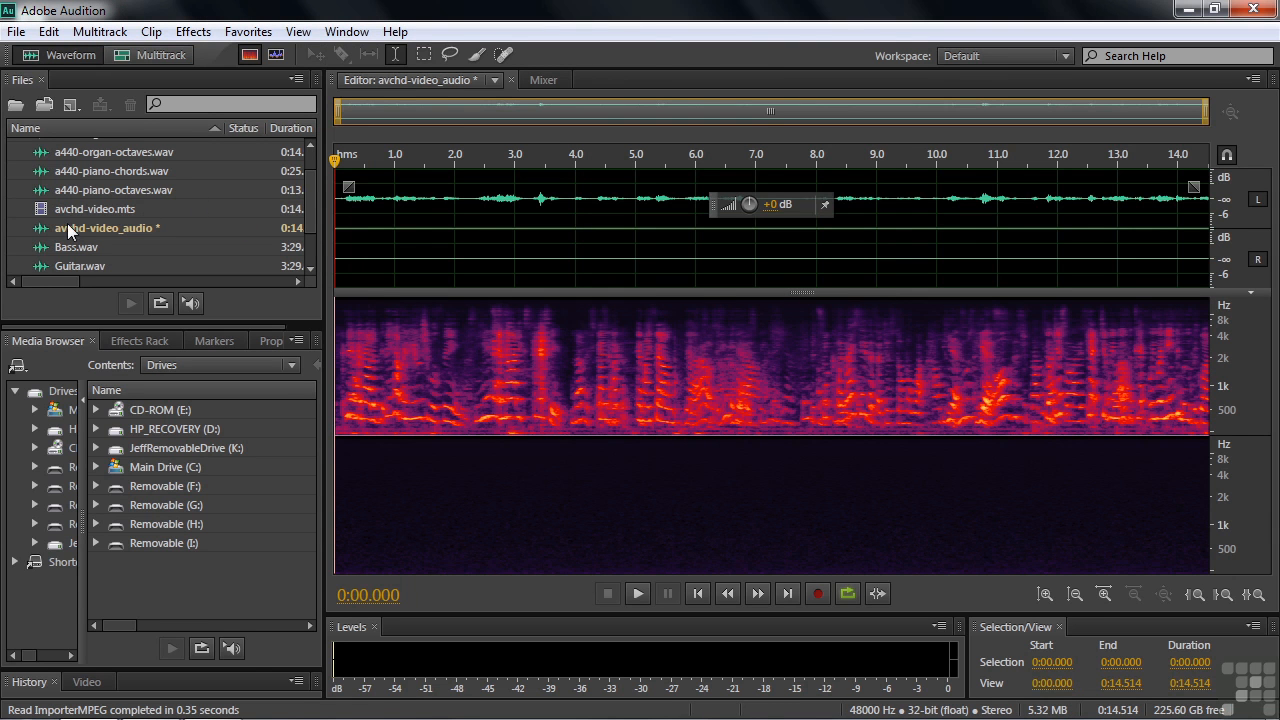
# Compare the avchd-video.mts and avchd-video_audio entries in the file list by selecting each in turn.
pyautogui.click(52, 231)
pyautogui.click(44, 214)
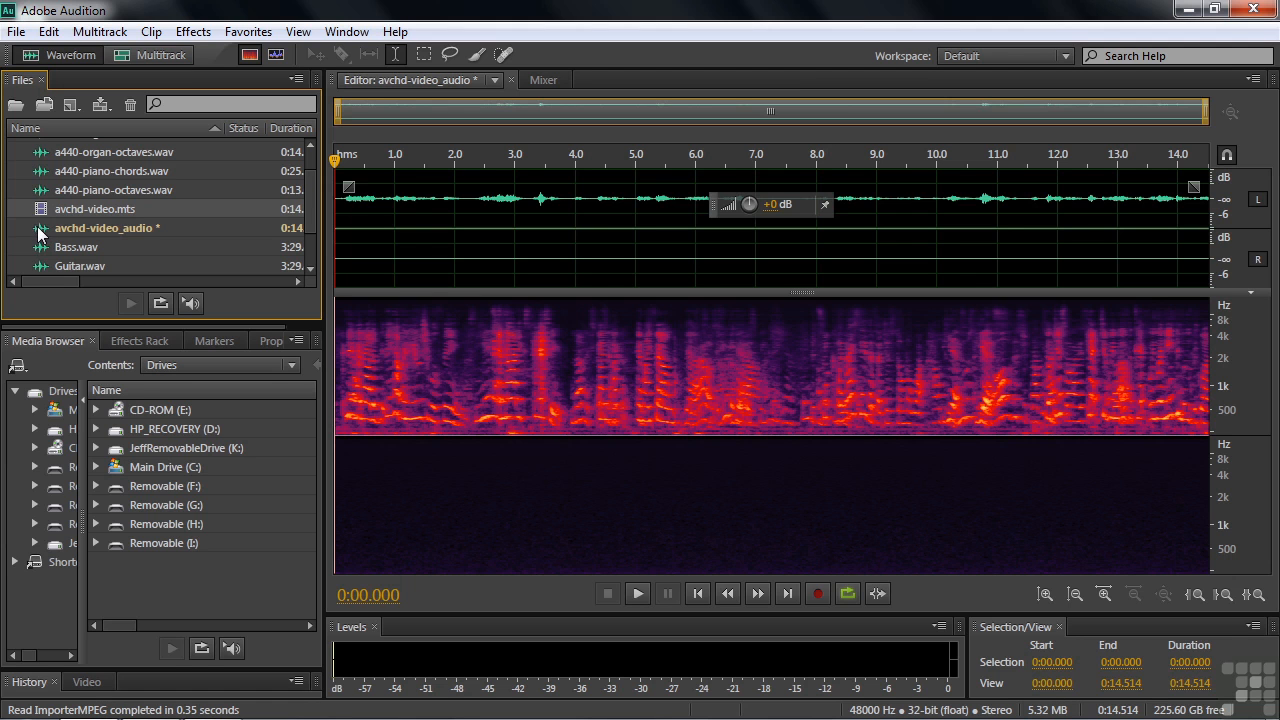
pyautogui.click(40, 233)
pyautogui.click(38, 212)
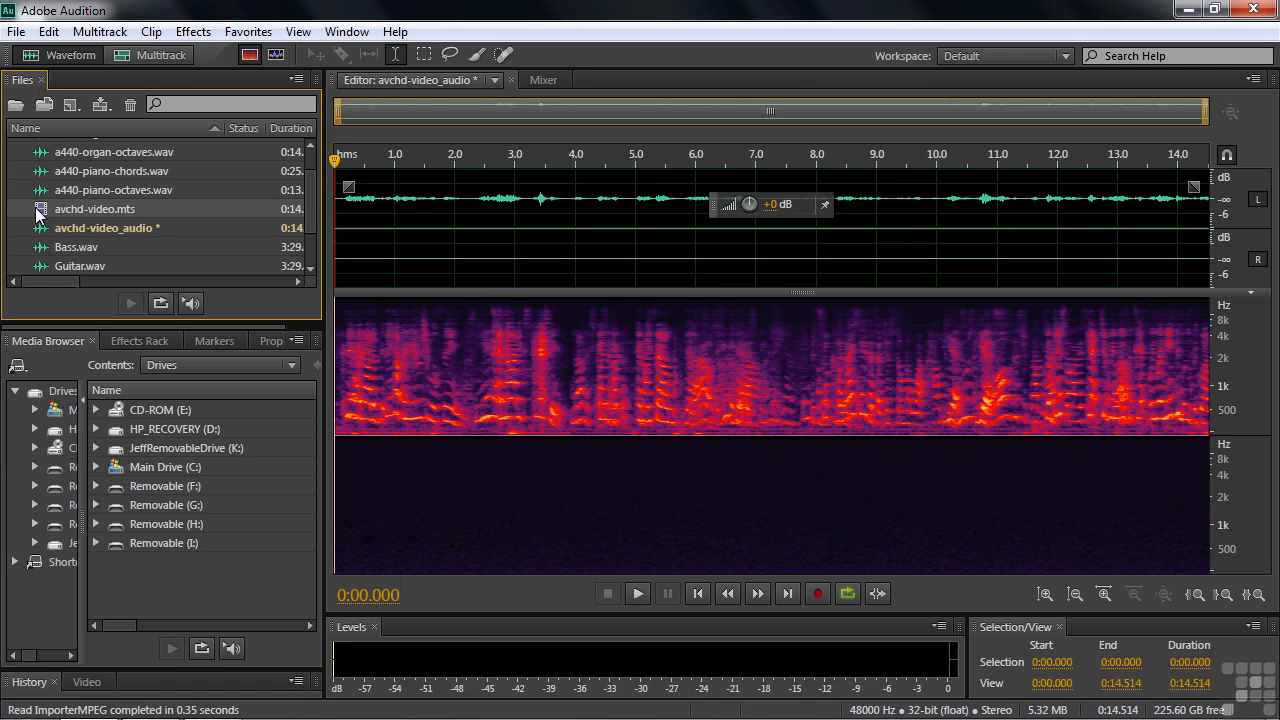